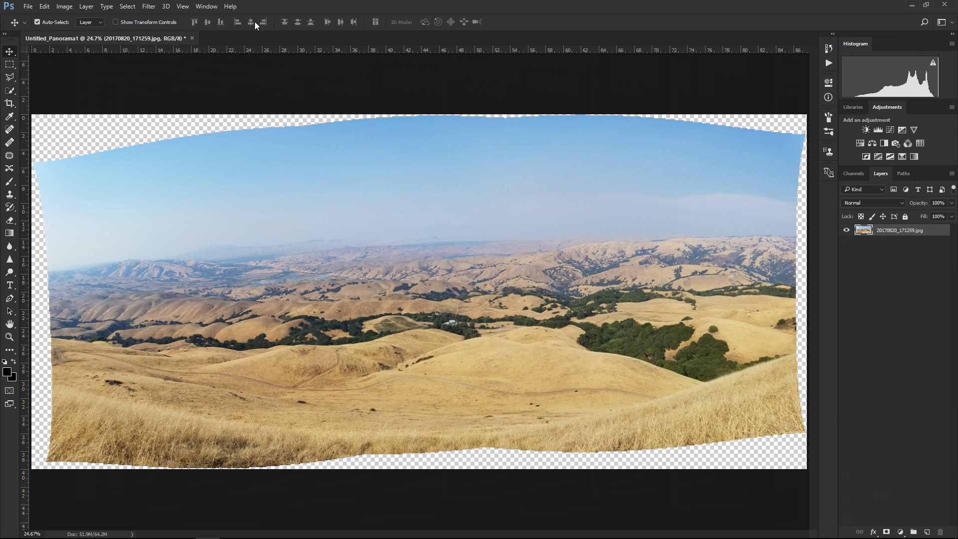
Step: Set a 2:1 crop ratio and pull the crop frame inward over the central hills
left_click(9, 103)
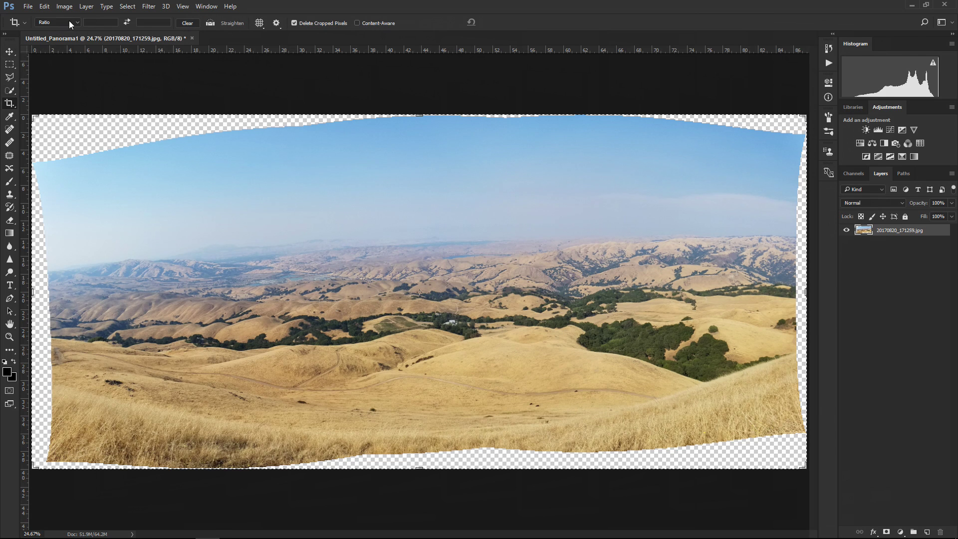
left_click(96, 20)
type("2")
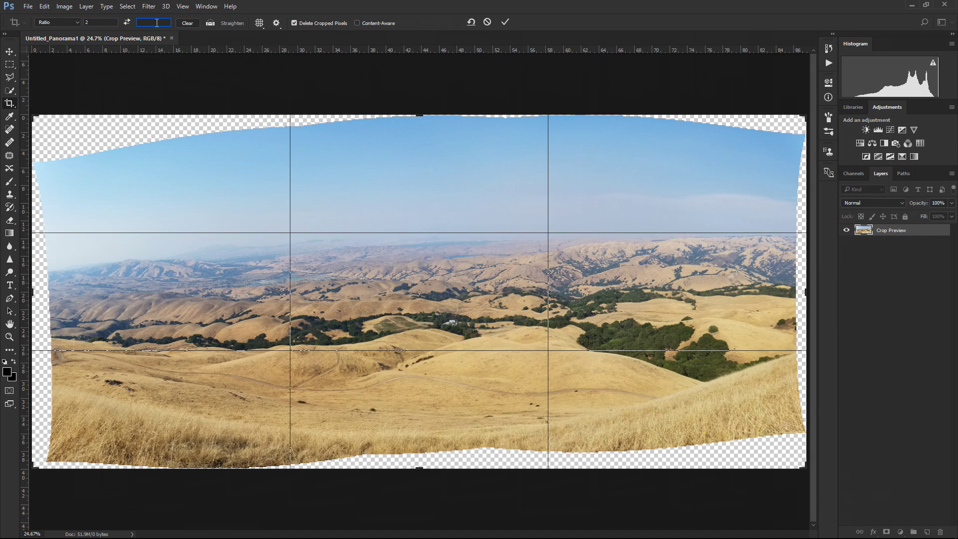
type("1")
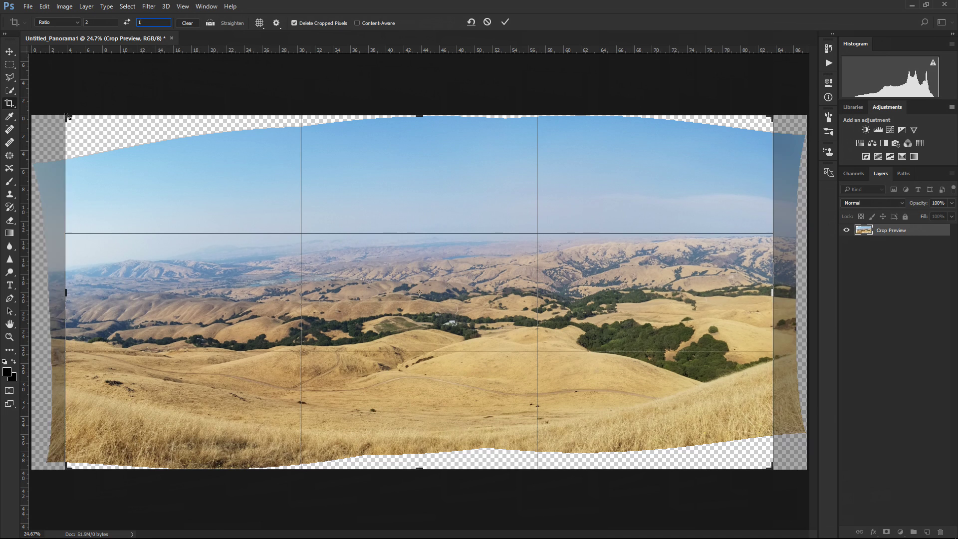
left_click_drag(67, 117, 154, 168)
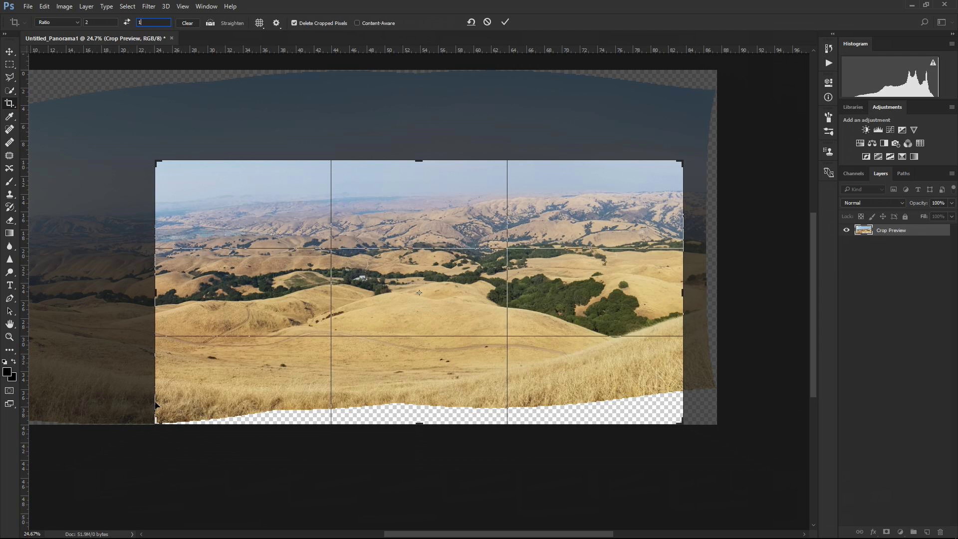
left_click(188, 24)
Step: Apply a 4 x 5 in, 300 px/in portrait crop using the W x H x Resolution preset
left_click(77, 23)
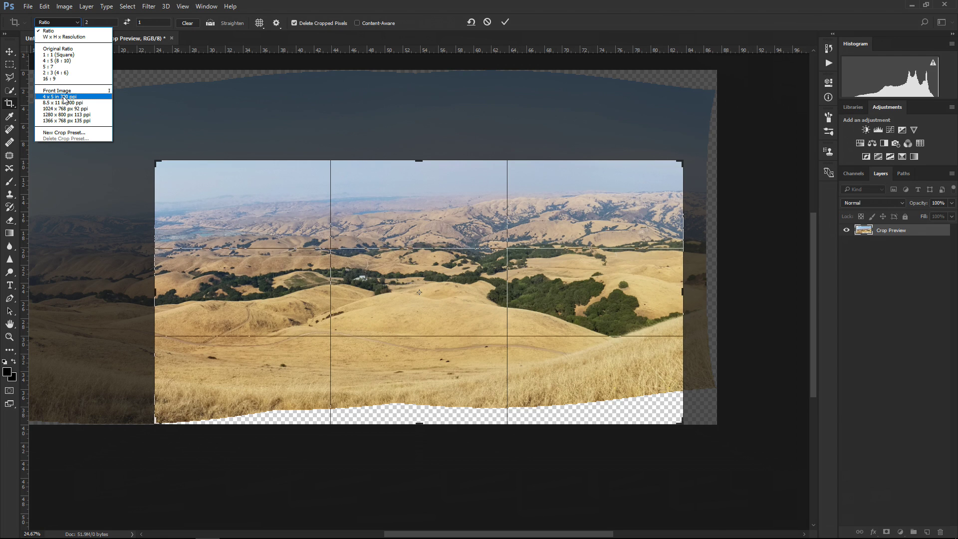
left_click(65, 38)
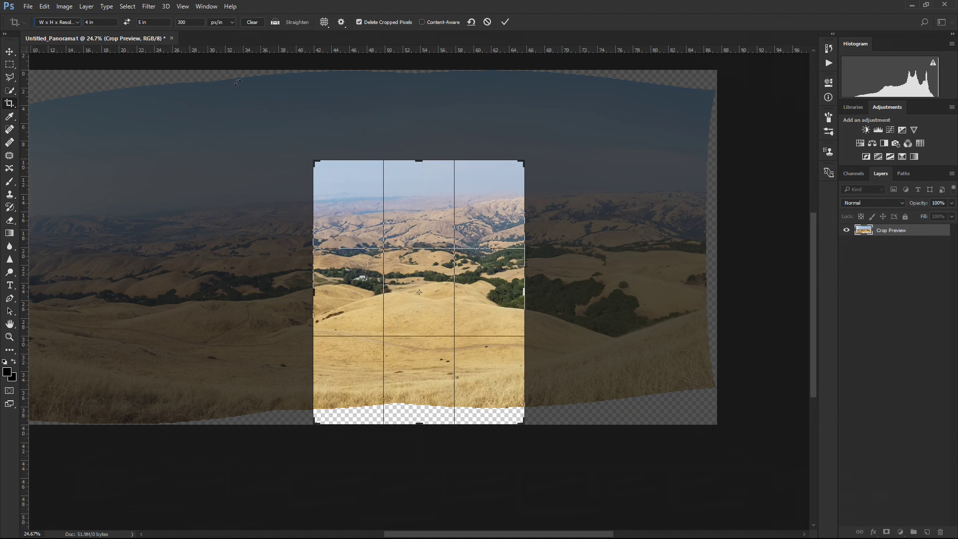
left_click_drag(306, 158, 284, 124)
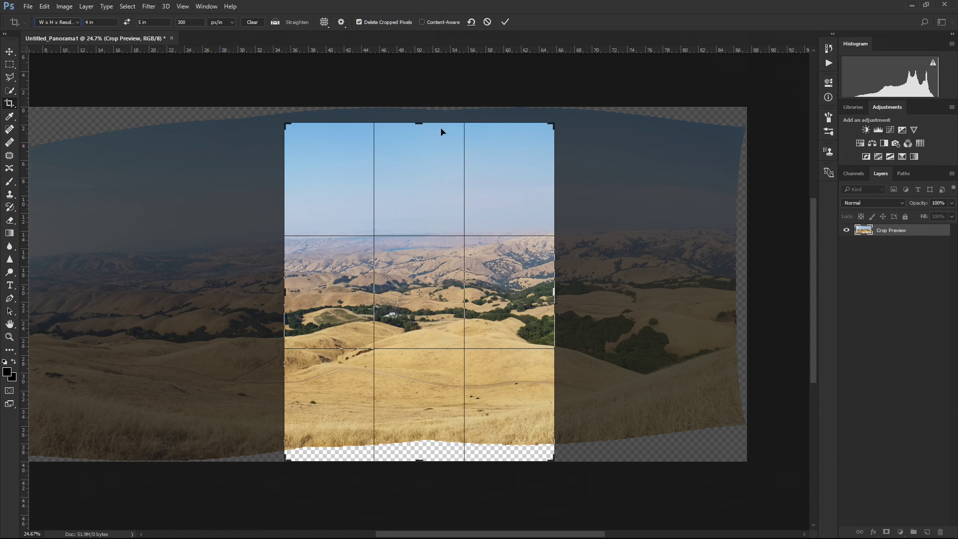
left_click(505, 22)
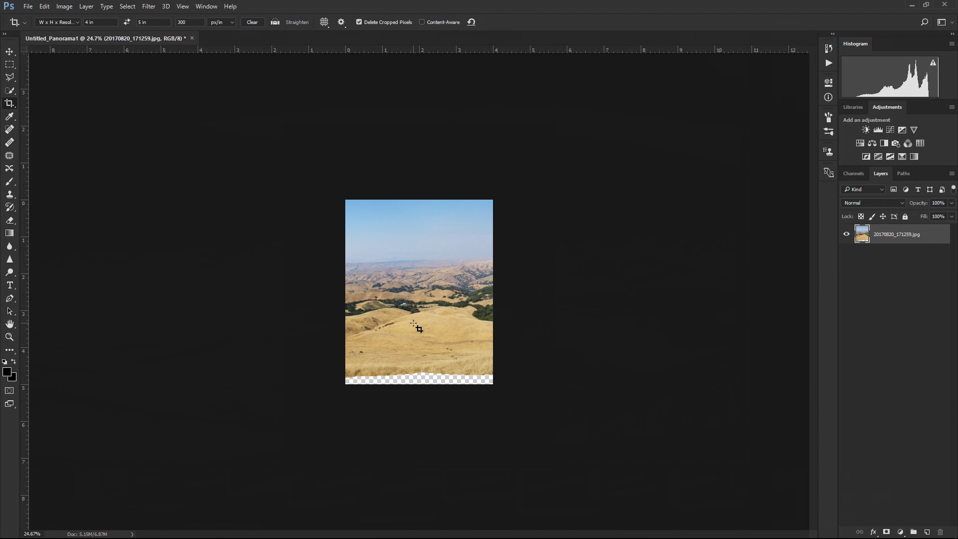
Step: Undo the portrait crop and level the panorama about 2.7° by straightening along the horizon
key("ctrl+z")
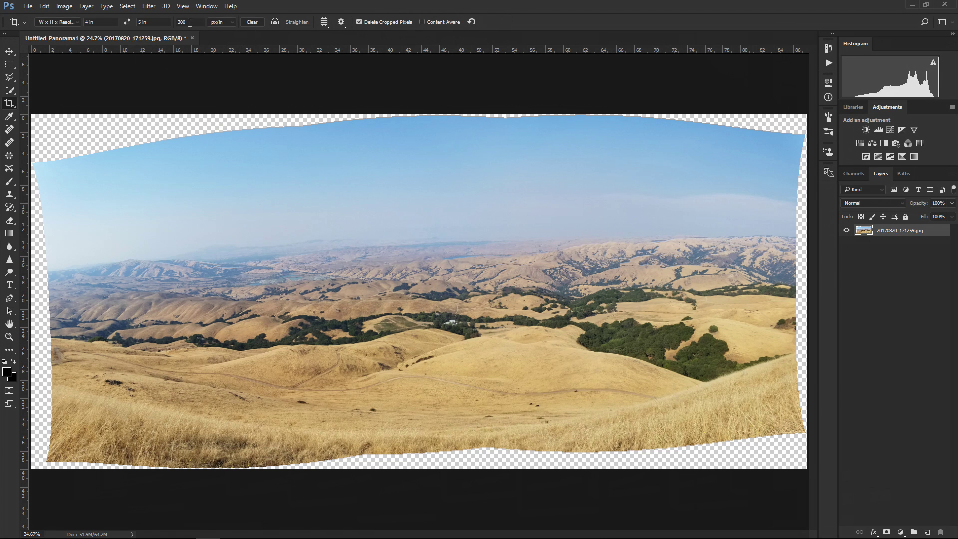
left_click(251, 23)
left_click(275, 22)
left_click_drag(67, 269, 756, 236)
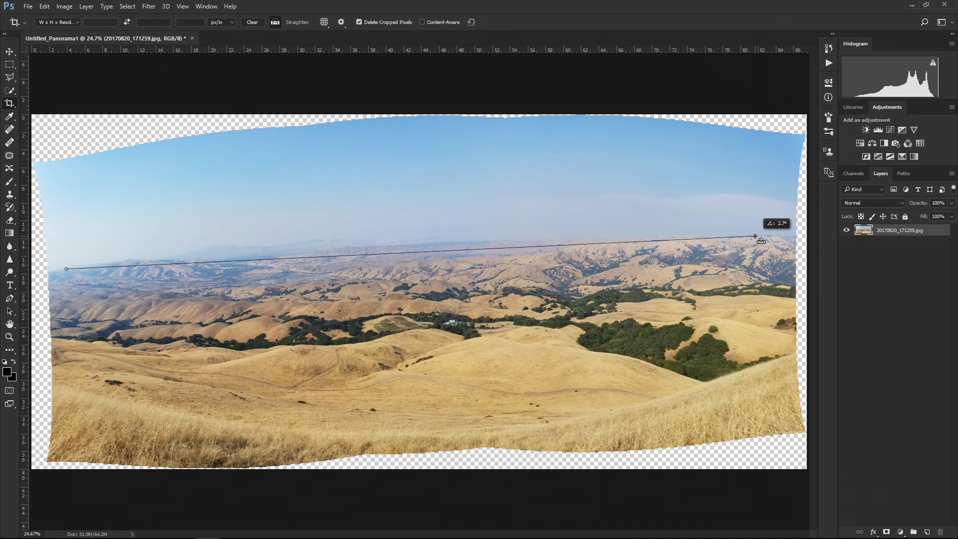
left_click_drag(756, 237, 755, 237)
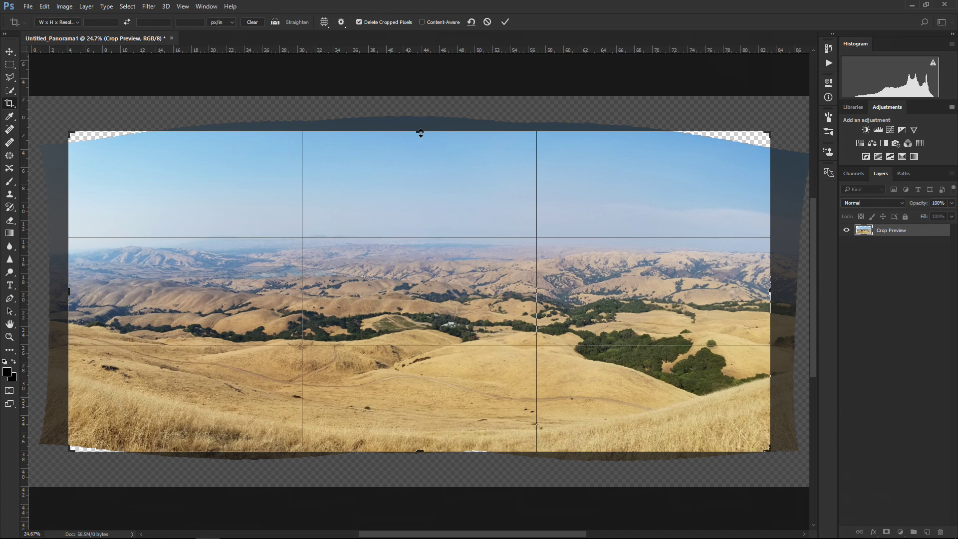
Step: Adjust all four crop edges to exclude transparent gaps, reposition the image, and commit the crop
mouse_move(421, 133)
left_mouse_down()
mouse_move(419, 123)
mouse_move(410, 131)
left_mouse_up()
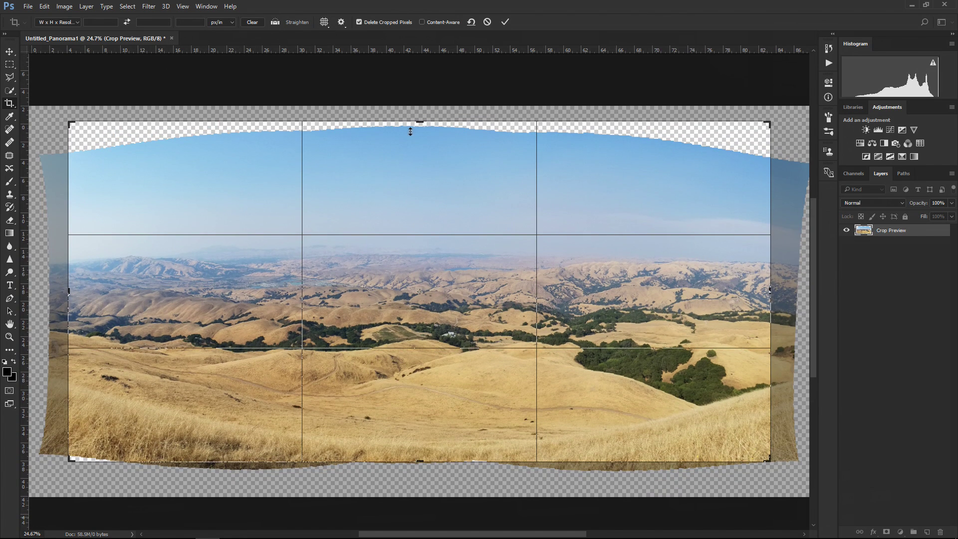
left_click_drag(68, 291, 53, 291)
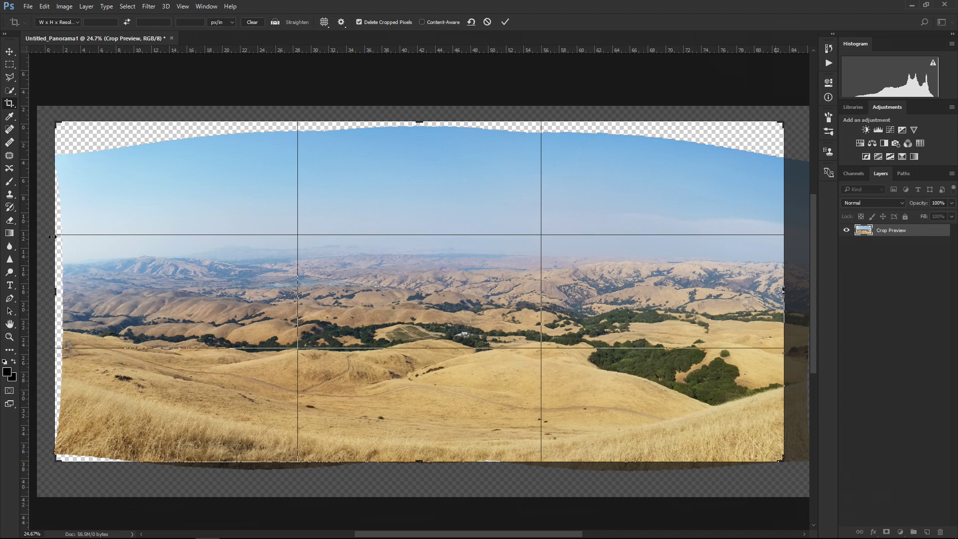
left_click_drag(54, 299, 61, 291)
left_click_drag(419, 462, 421, 453)
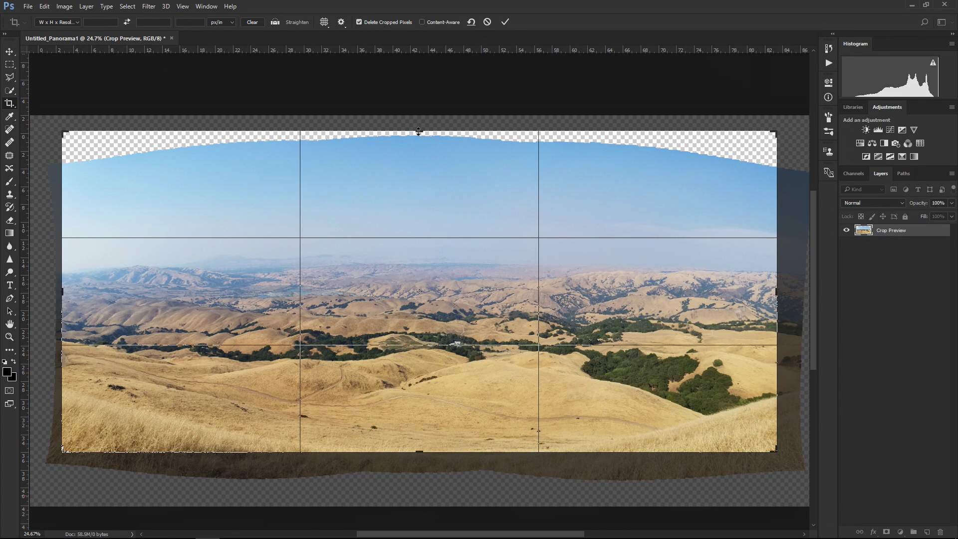
left_click_drag(418, 132, 419, 153)
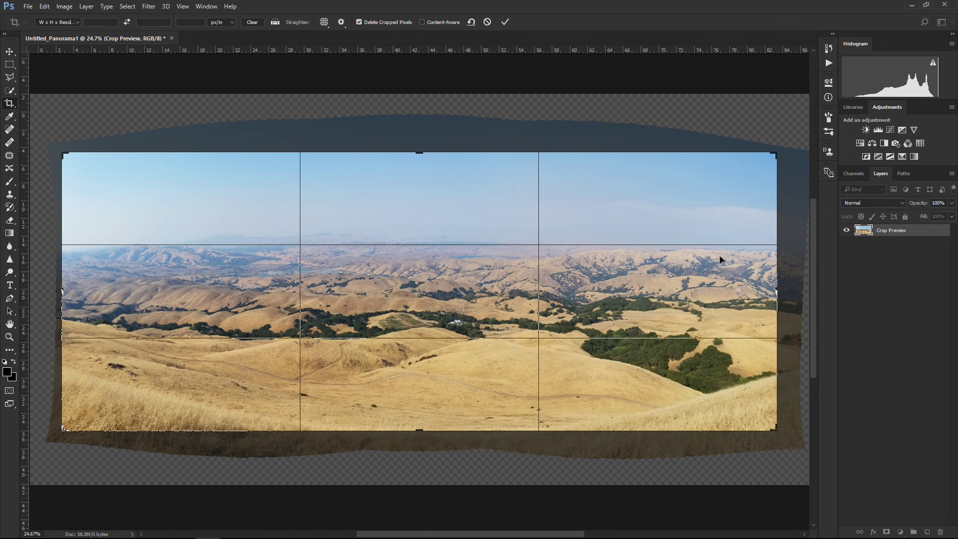
left_click_drag(776, 291, 793, 291)
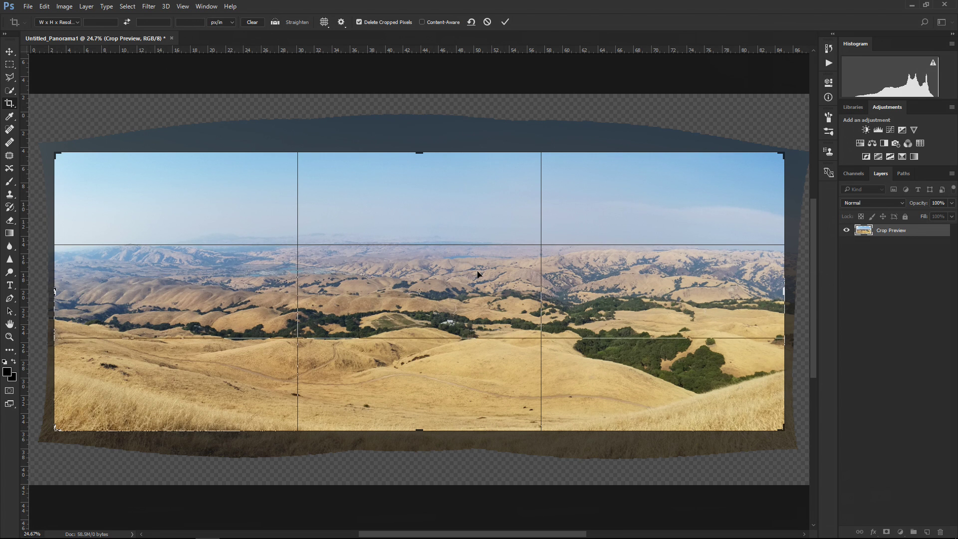
mouse_move(477, 274)
left_mouse_down()
mouse_move(471, 265)
mouse_move(464, 280)
mouse_move(486, 286)
mouse_move(492, 276)
mouse_move(481, 274)
left_mouse_up()
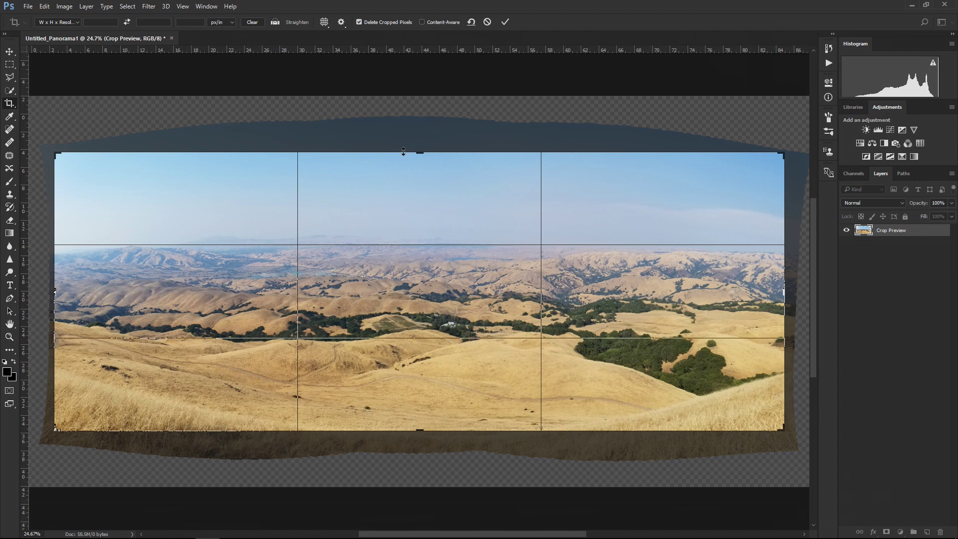
left_click(506, 22)
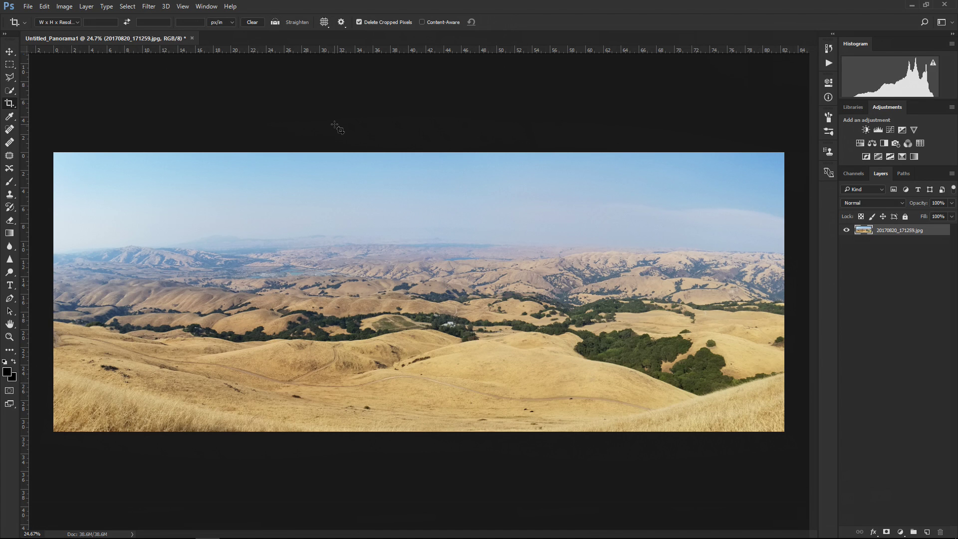
Step: Revert the crop, re-level the horizon at 2.6°, and pull the top and bottom crop edges inward
key("ctrl+z")
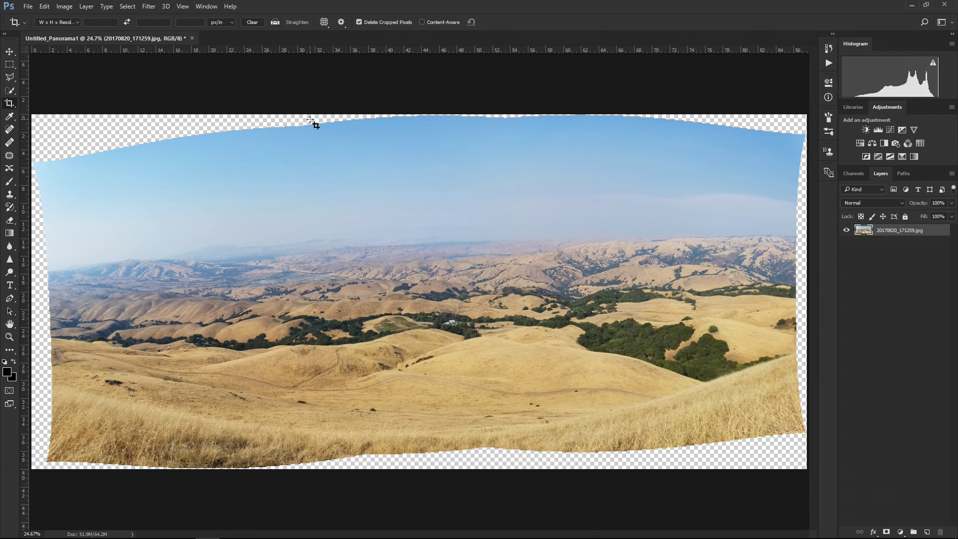
left_click(277, 23)
left_click_drag(54, 270, 759, 241)
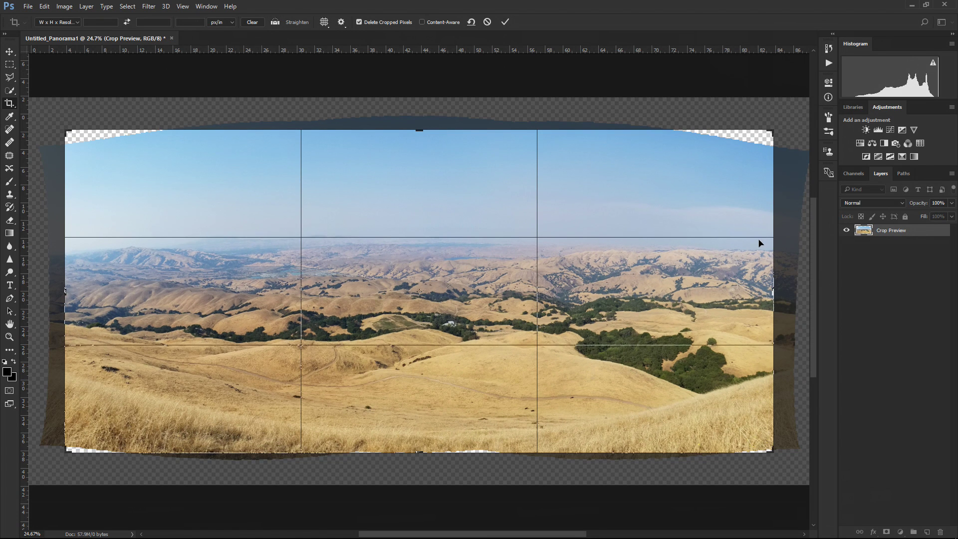
left_click_drag(419, 131, 418, 145)
left_click_drag(420, 439, 421, 422)
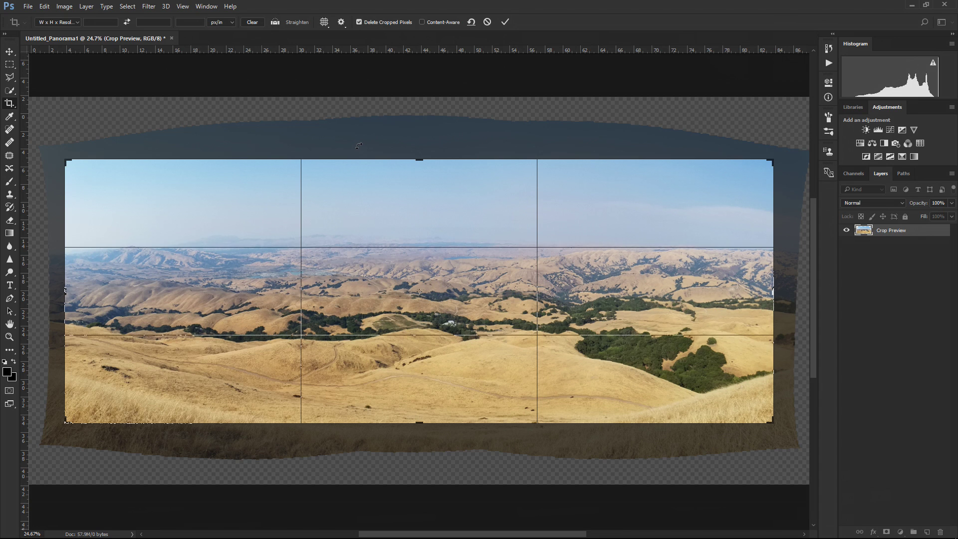
Step: Turn off Delete Cropped Pixels, commit the crop, then recrop to reveal the hidden edges
left_click(359, 22)
left_click(505, 22)
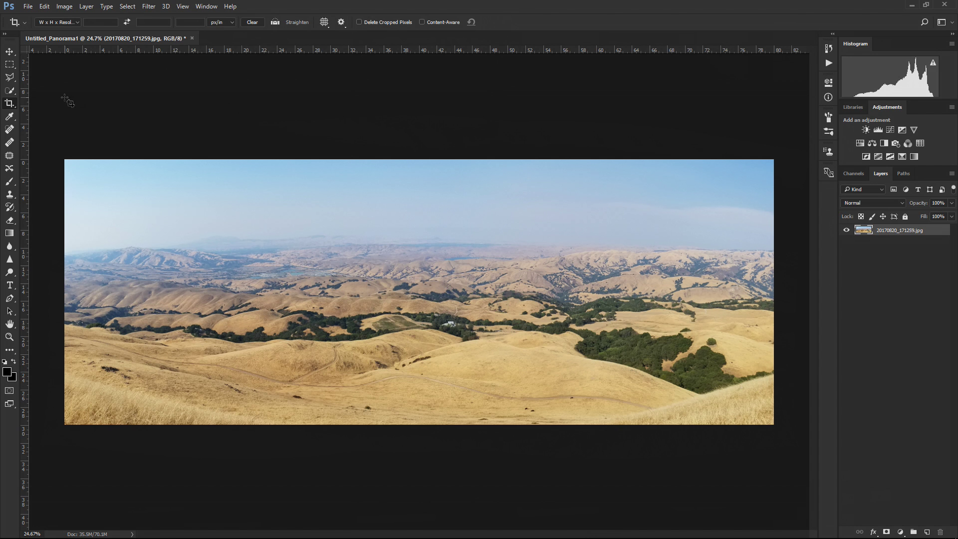
left_click(9, 103)
mouse_move(67, 162)
left_mouse_down()
mouse_move(98, 184)
mouse_move(80, 162)
left_mouse_up()
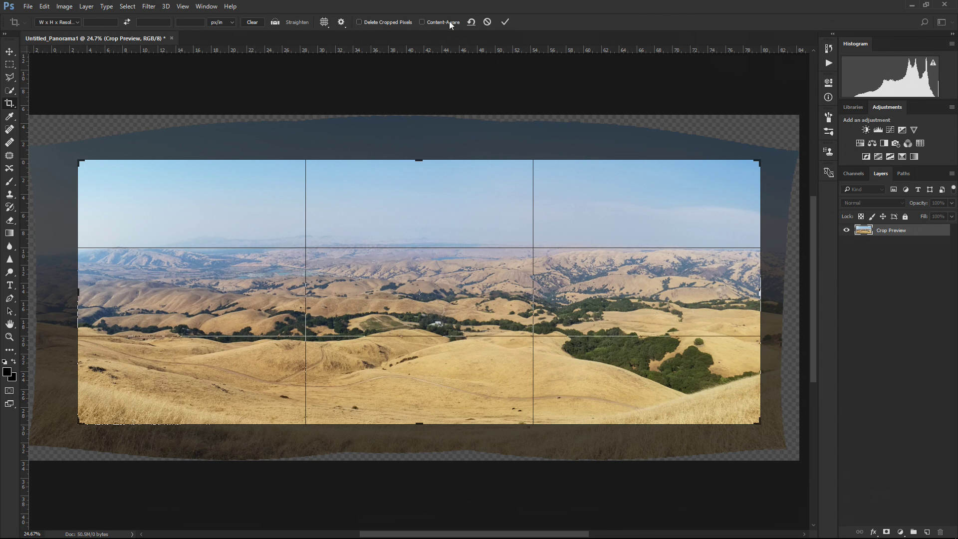
left_click(504, 22)
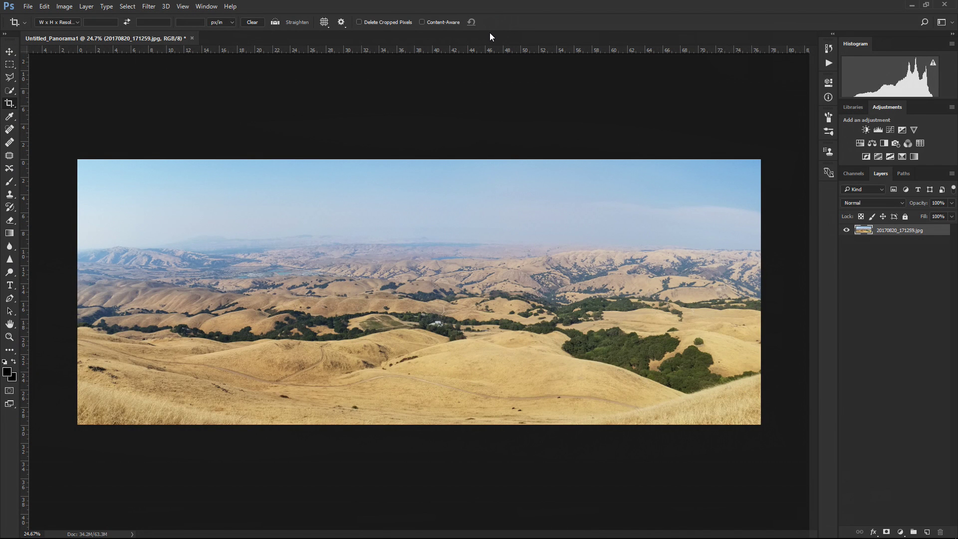
Step: Start another crop, widening it and sliding the panorama to expose the retained outer pixels
left_click(10, 104)
left_click_drag(79, 162, 103, 160)
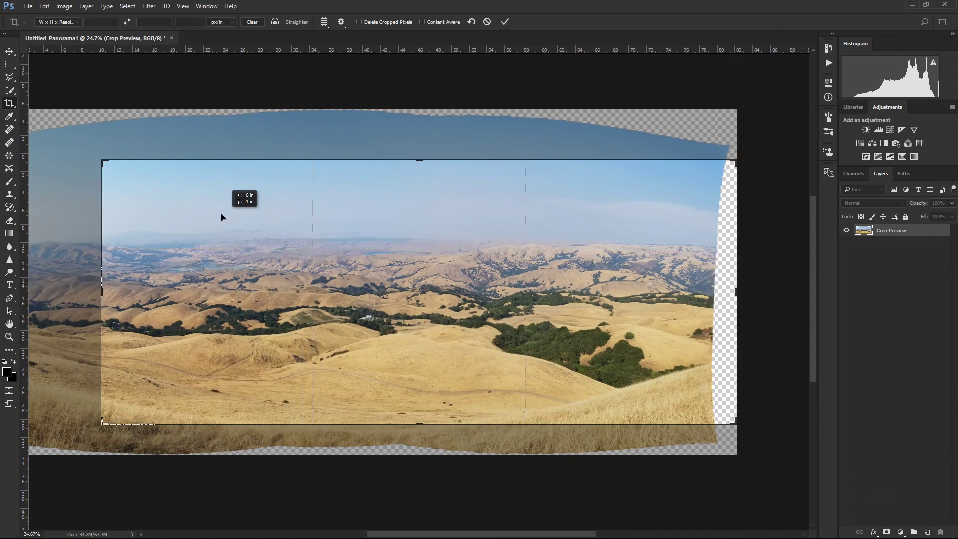
left_click_drag(221, 217, 332, 227)
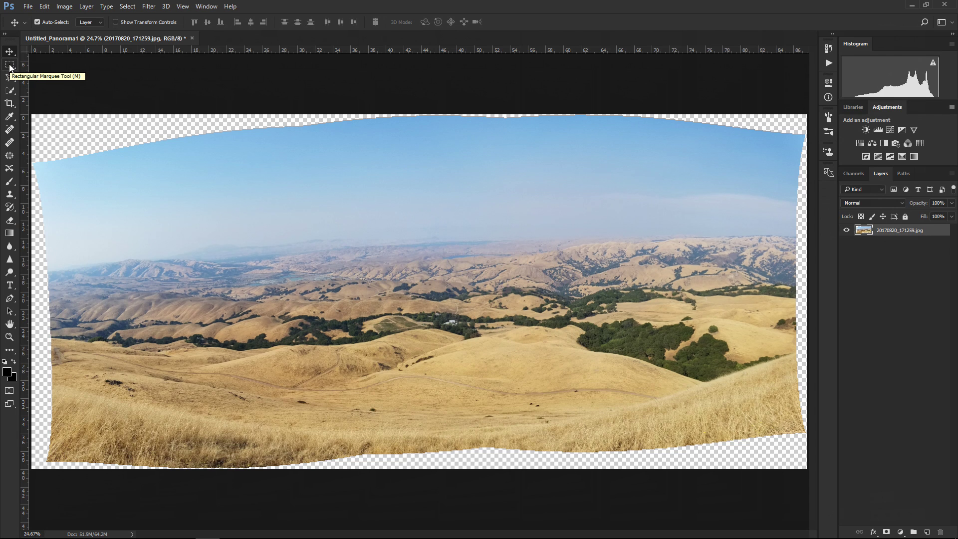
left_click(10, 67)
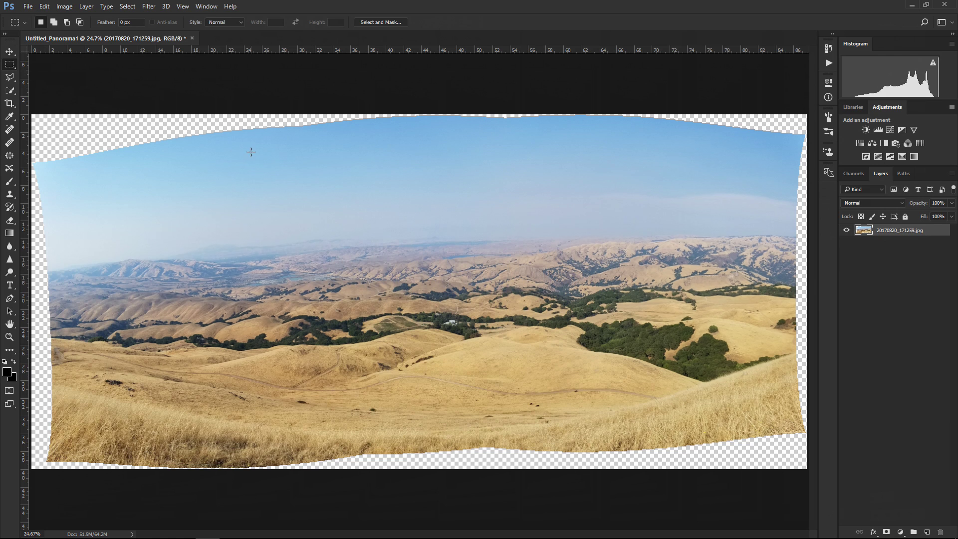
left_click_drag(251, 151, 558, 405)
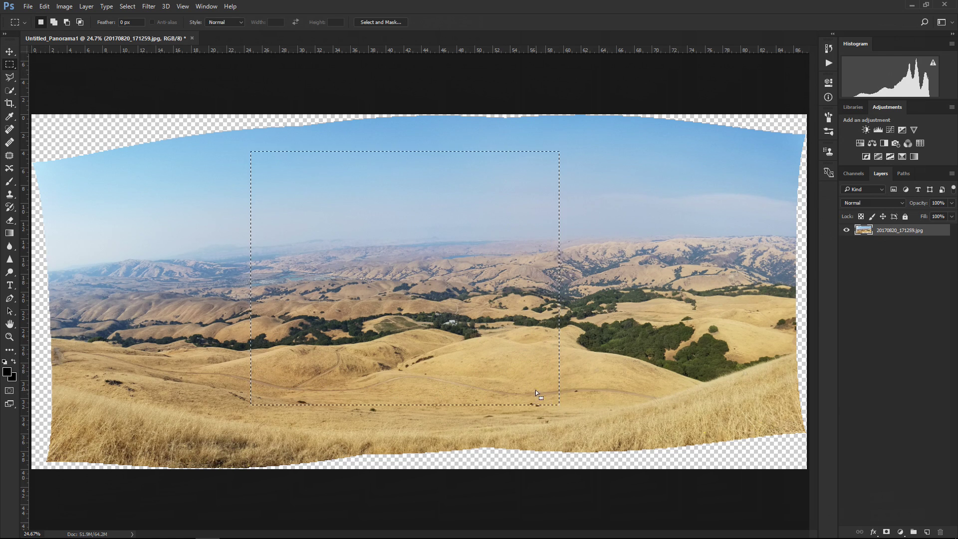
left_click(67, 6)
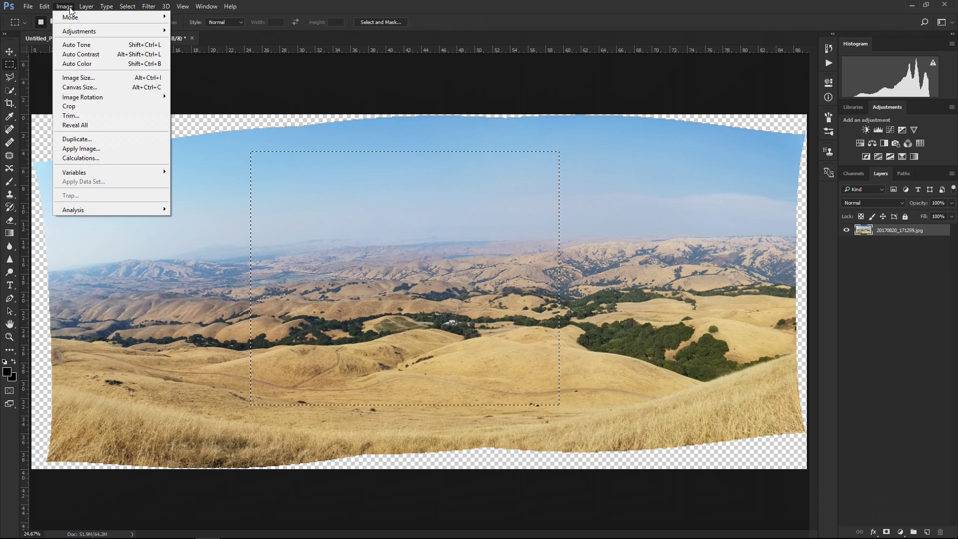
left_click(70, 106)
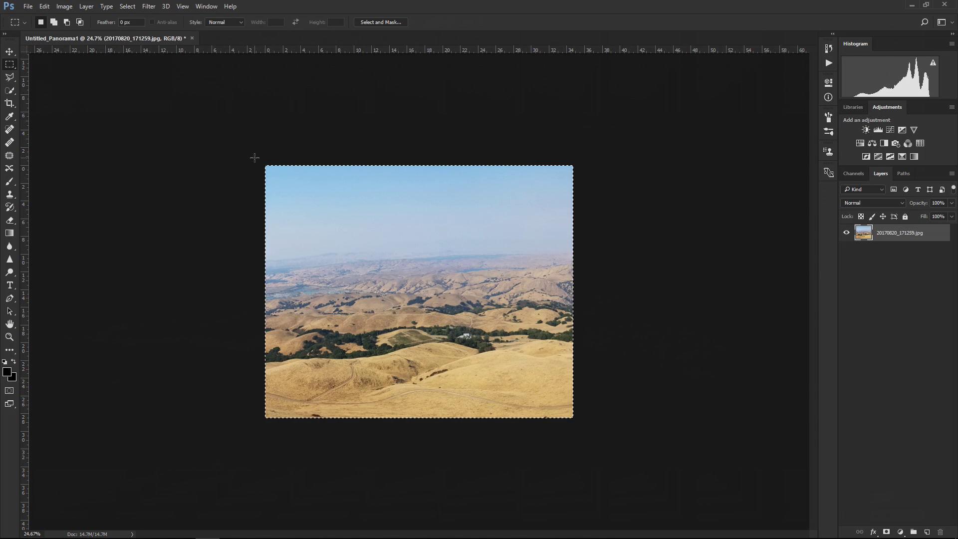
left_click(254, 157)
left_click(135, 8)
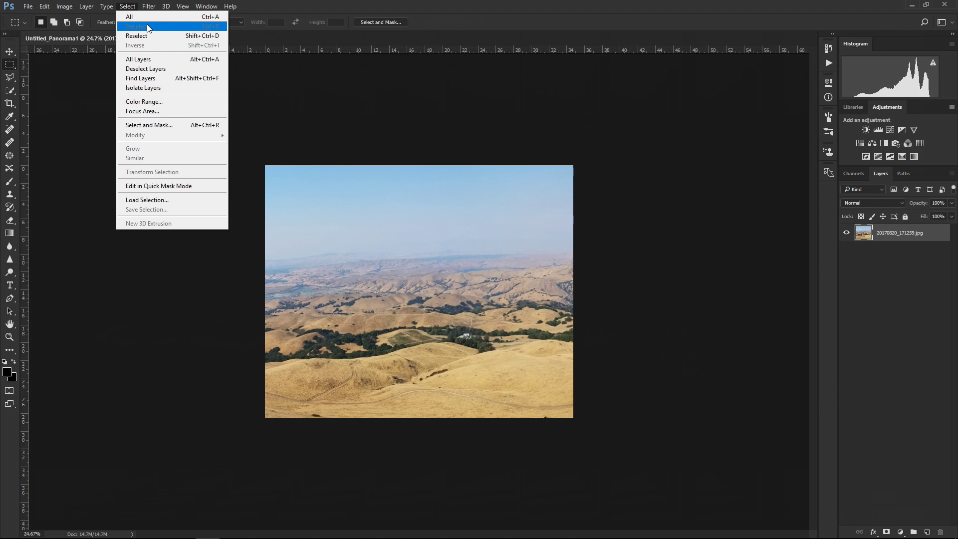
left_click(306, 102)
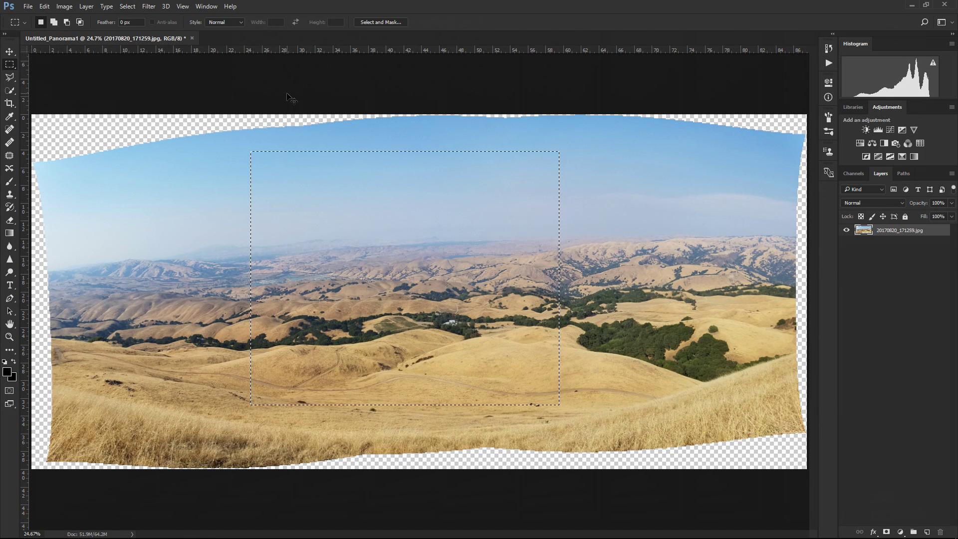
Step: Replace the selection with a wide rectangle over the panorama's central sky and hills
key("ctrl+d")
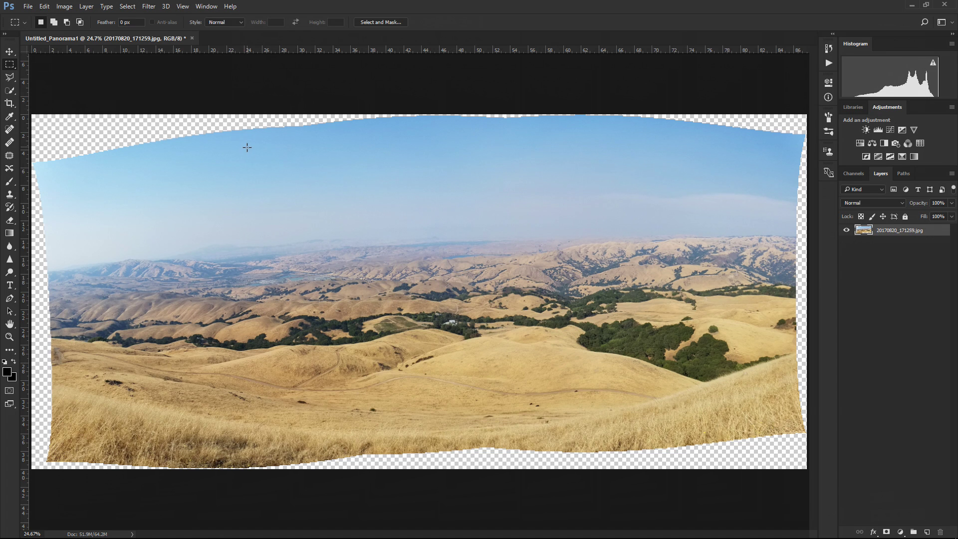
left_click_drag(247, 147, 683, 406)
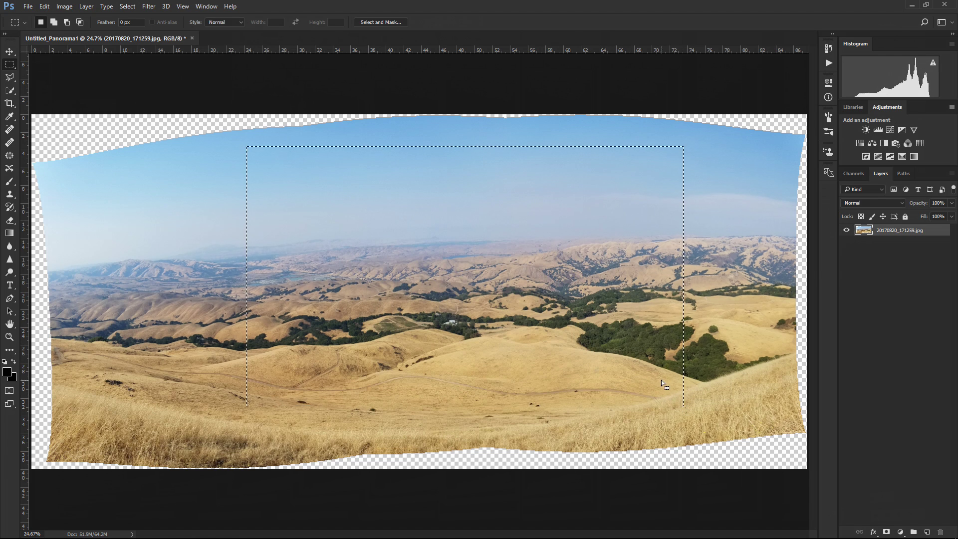
Step: Reshape the selection into a roughly square area with Transform Selection and crop the canvas to it
right_click(496, 203)
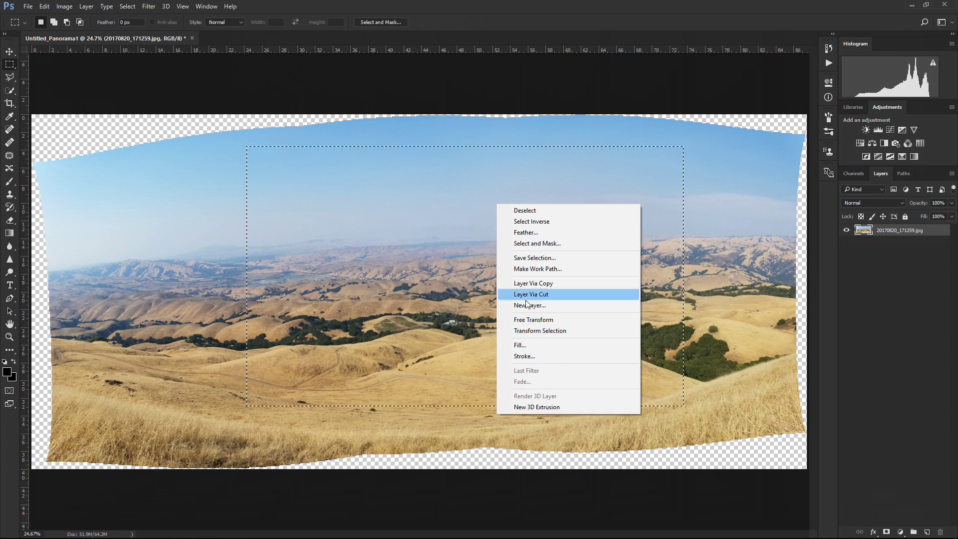
left_click(528, 330)
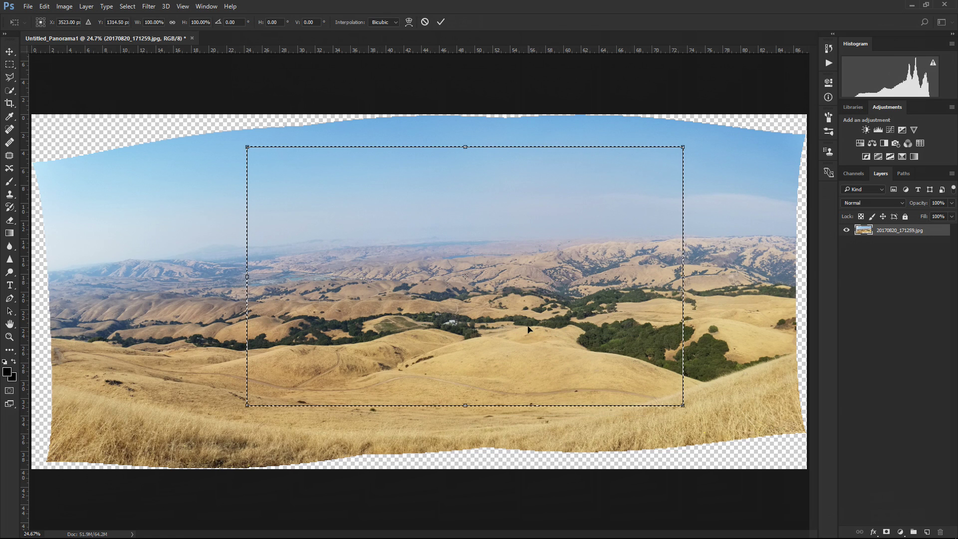
left_click_drag(465, 147, 467, 208)
left_click_drag(247, 307, 327, 306)
left_click_drag(682, 311, 565, 308)
left_click_drag(567, 206, 607, 148)
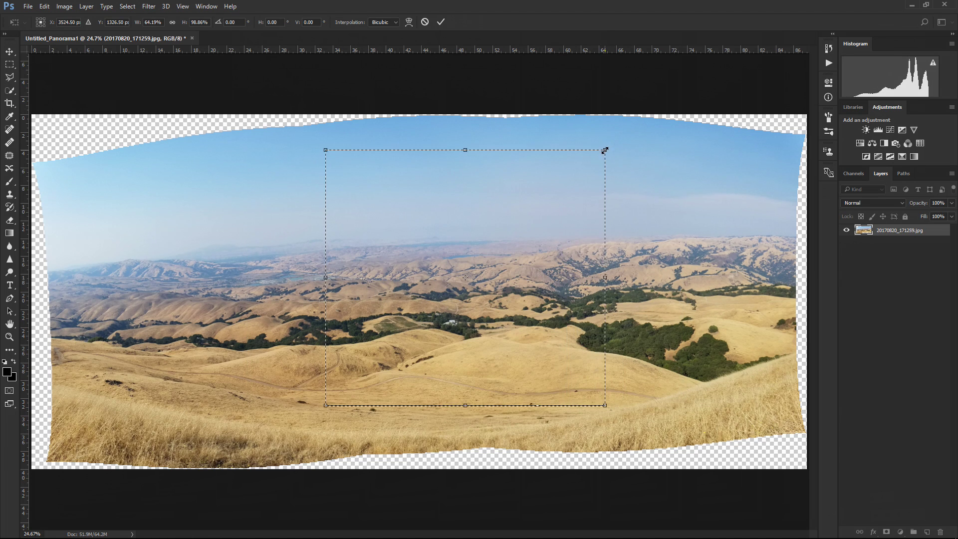
left_click(441, 21)
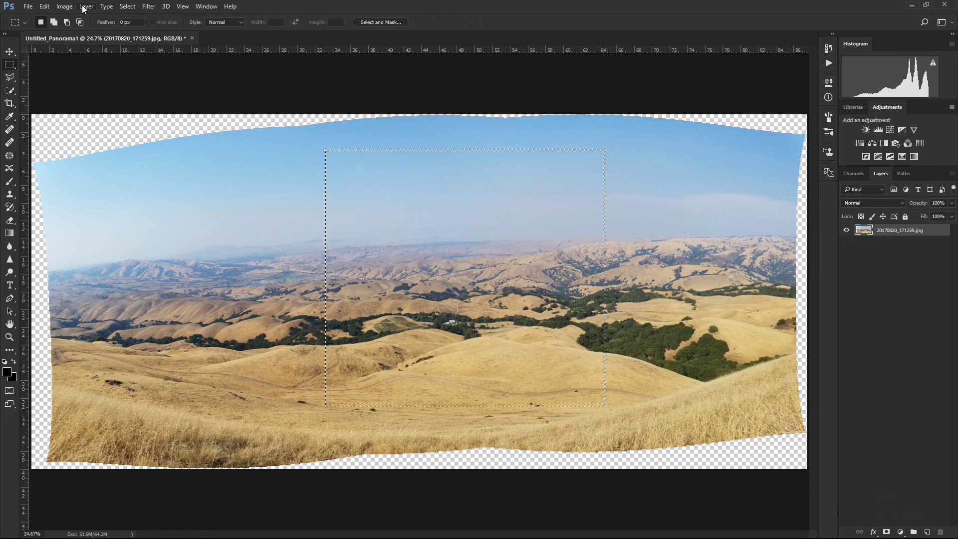
left_click(64, 6)
left_click(65, 106)
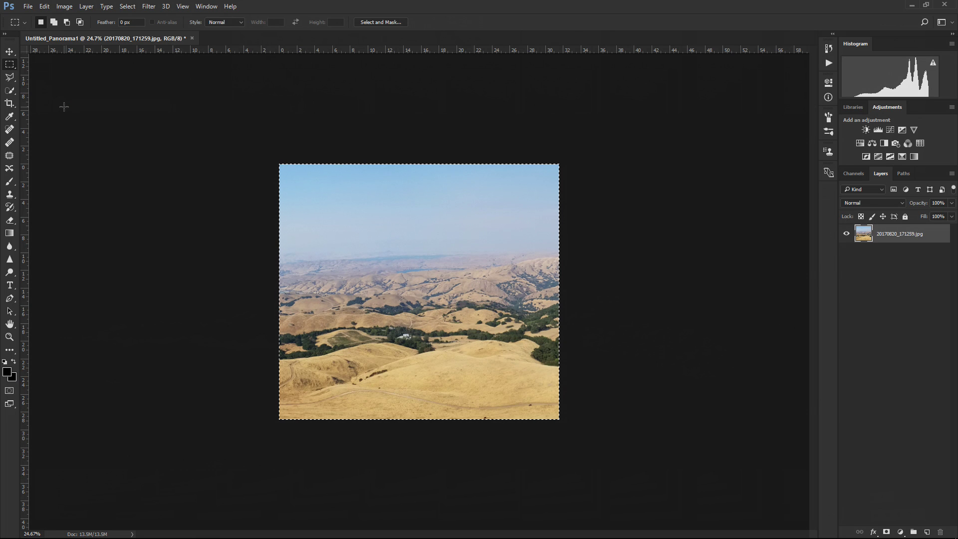
Step: Undo the crop, deselect, and measure the horizon's tilt with the Ruler tool
key("ctrl+z")
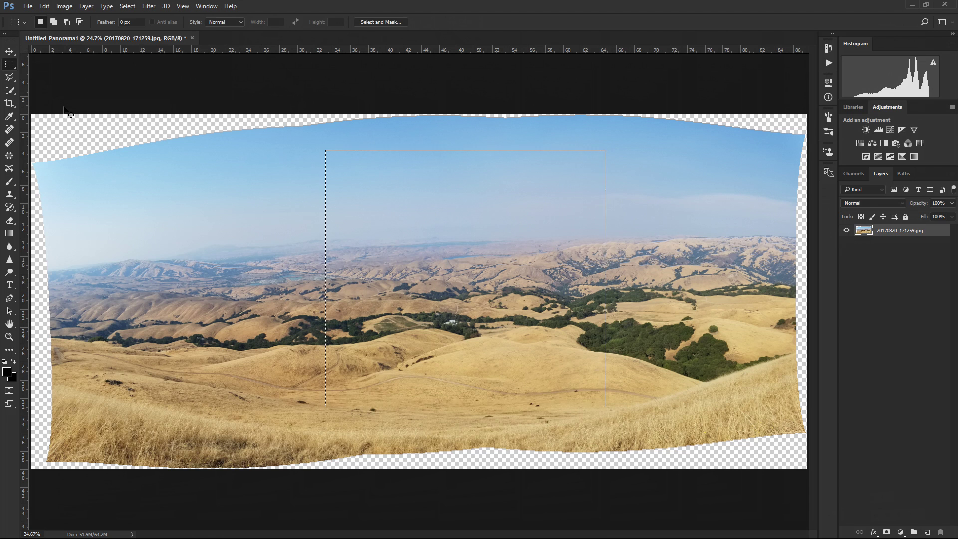
key("ctrl+d")
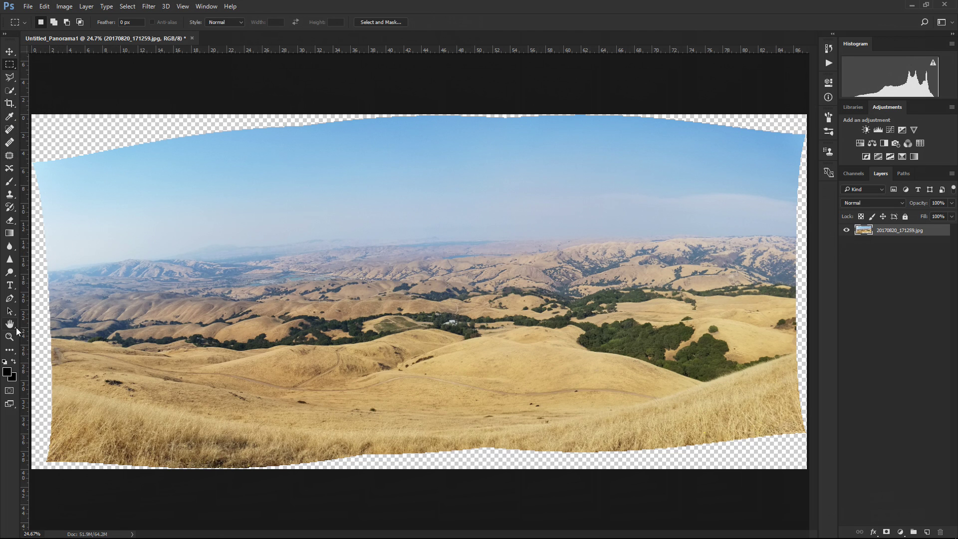
left_click(13, 351)
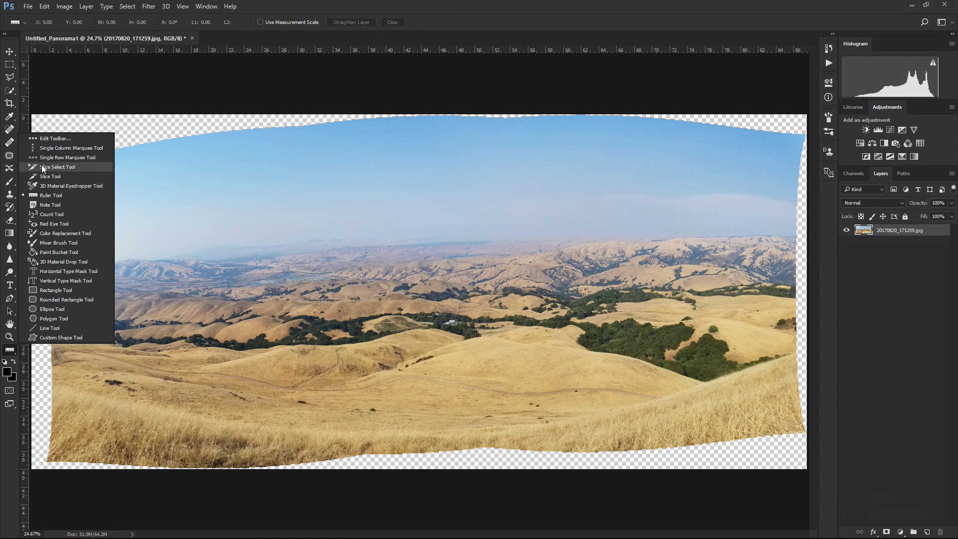
left_click(49, 196)
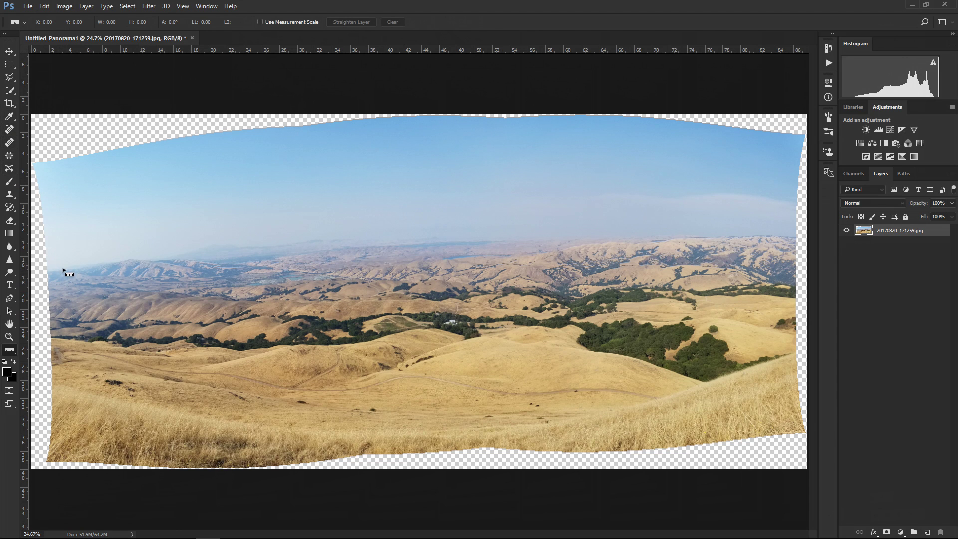
left_click_drag(62, 268, 755, 239)
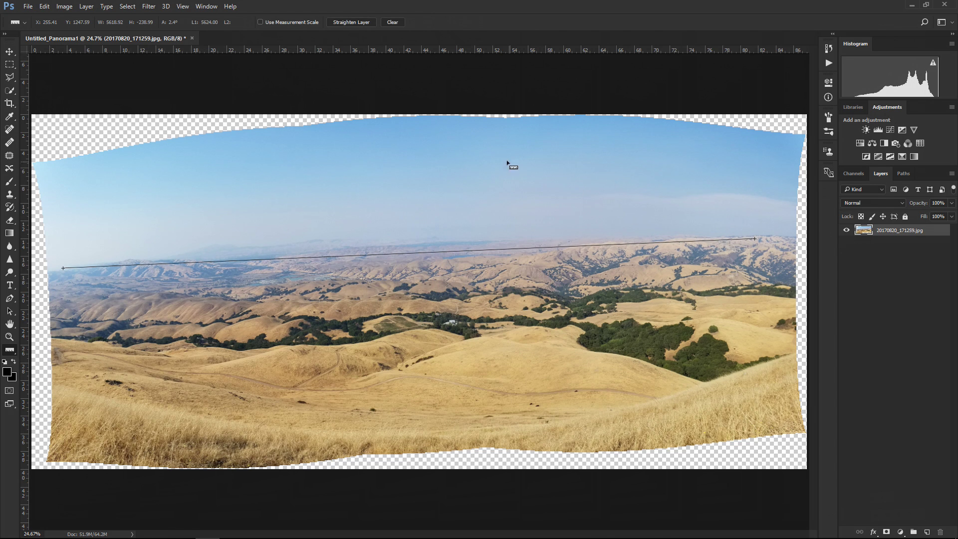
Step: Rotate the canvas 2.44° clockwise via Image Rotation > Arbitrary
left_click(64, 6)
mouse_move(104, 101)
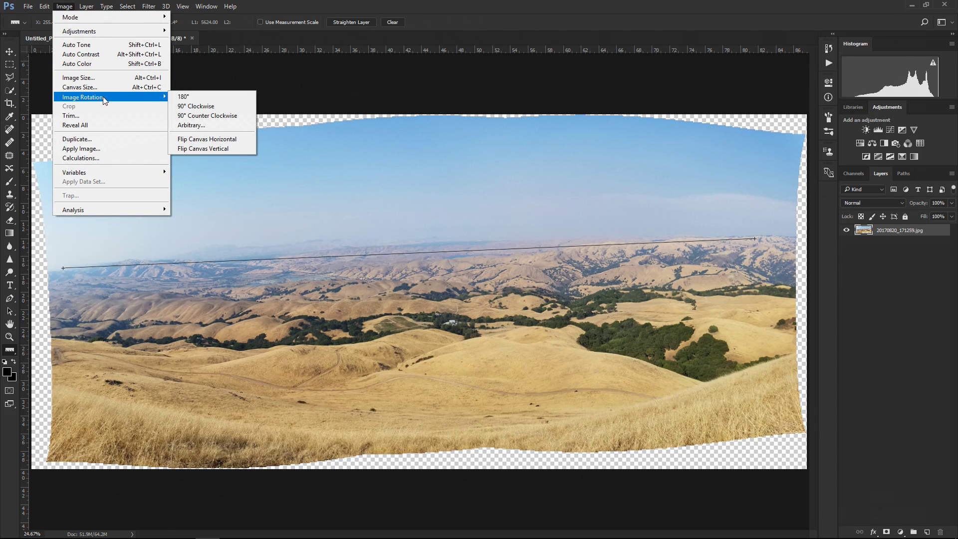
left_click(205, 128)
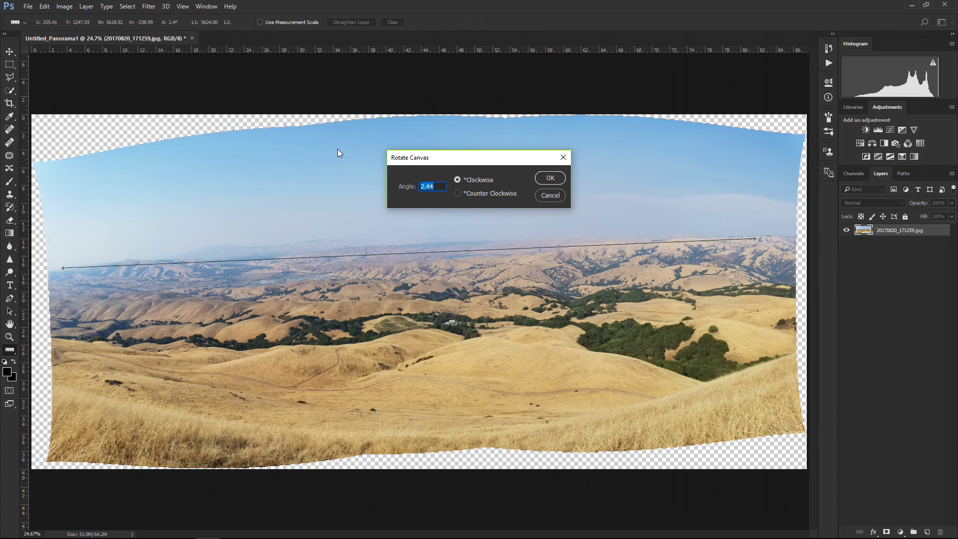
left_click(549, 178)
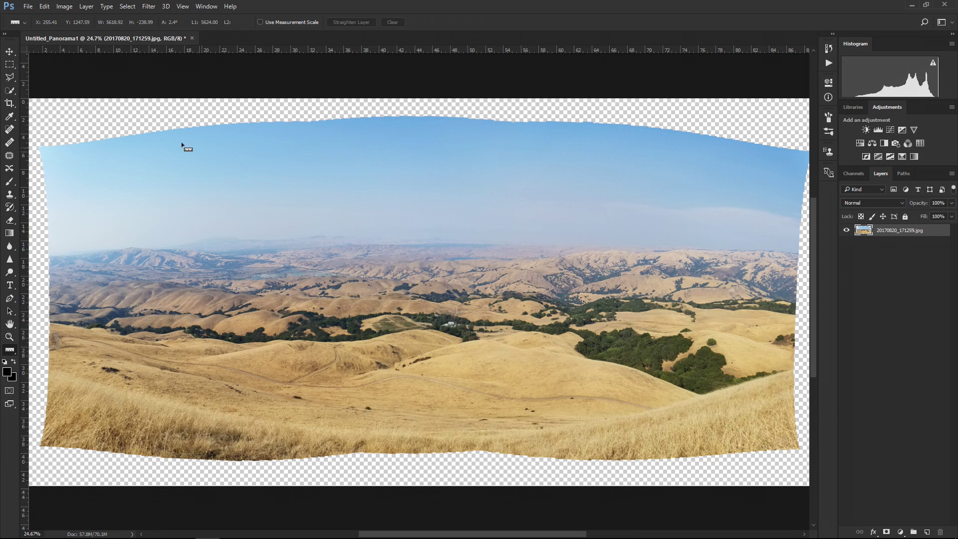
Step: Select a rectangle in the middle of the panorama and try cropping the canvas to it
left_click(9, 67)
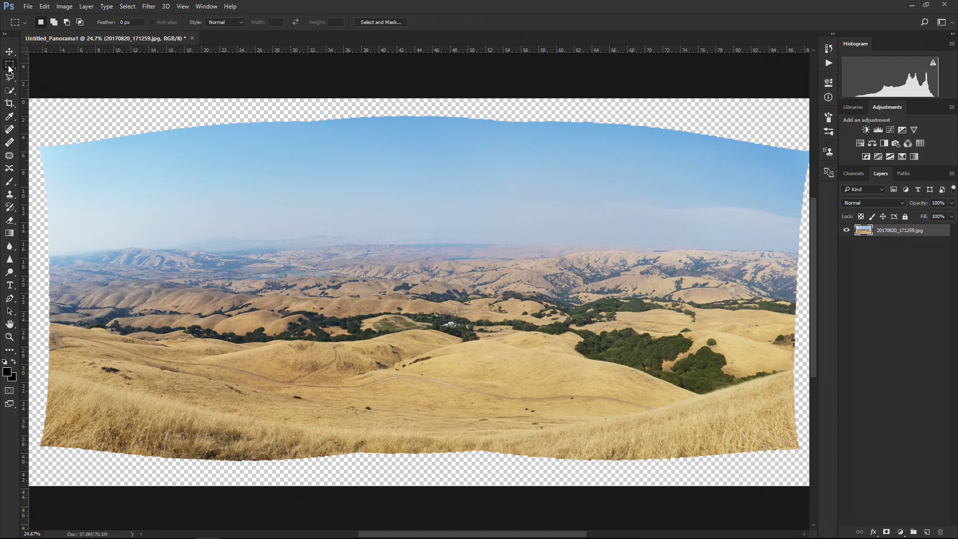
left_click_drag(180, 137, 638, 428)
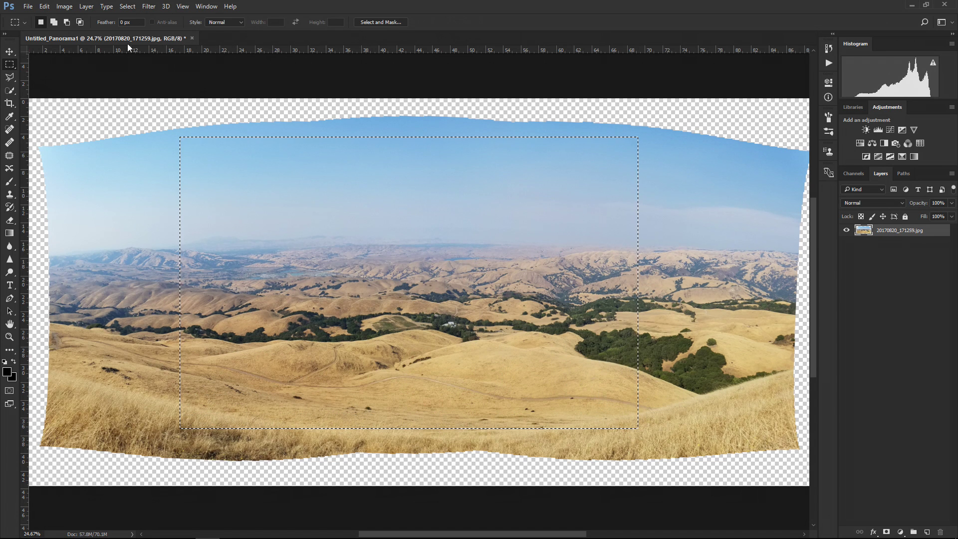
left_click(67, 8)
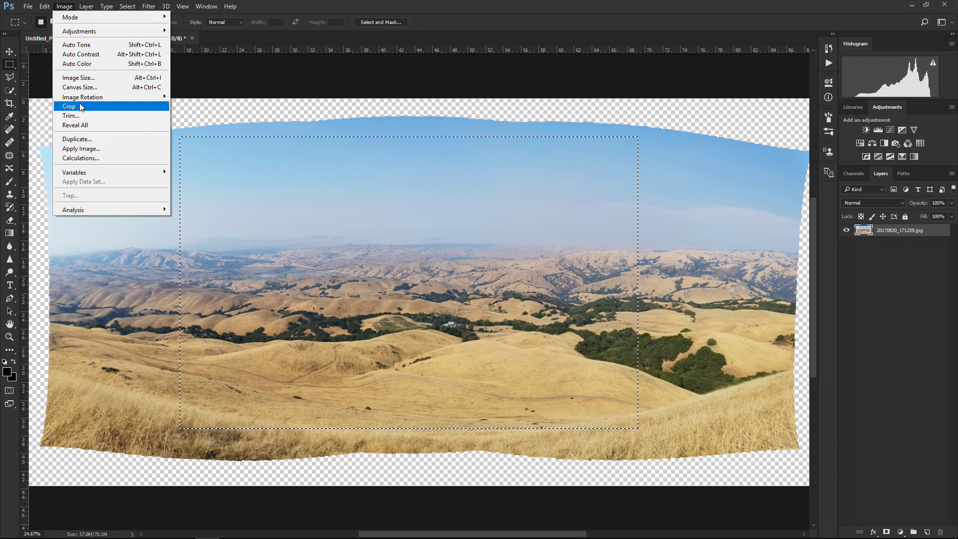
left_click(79, 106)
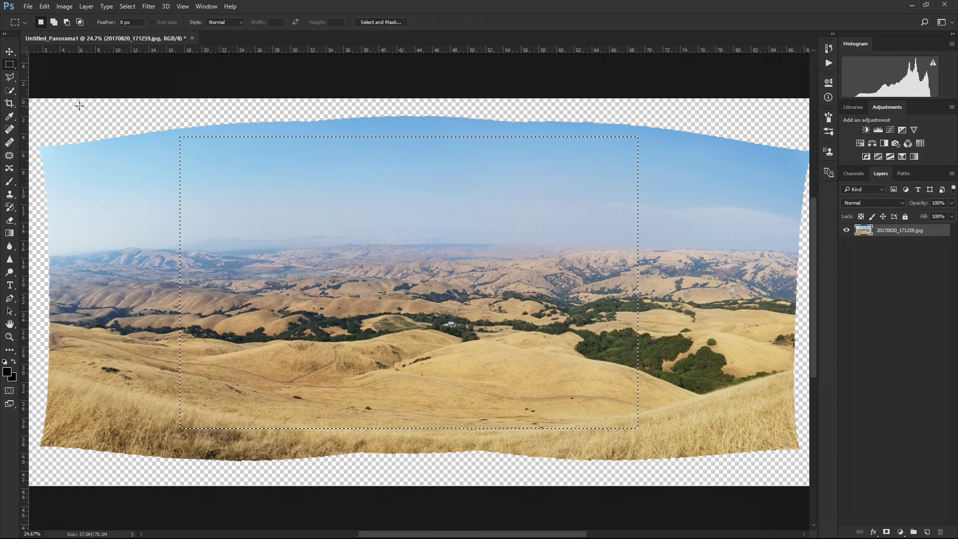
left_click(79, 105)
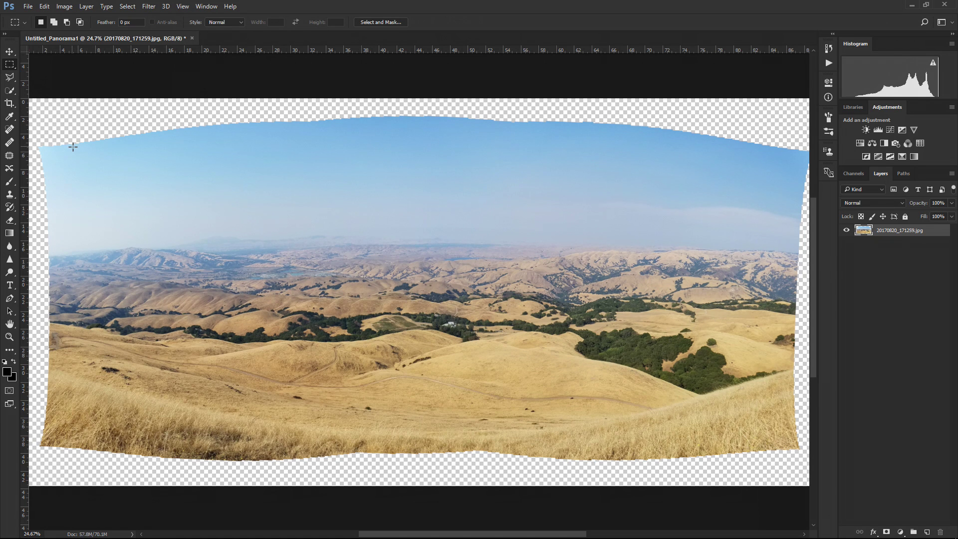
Step: Select the largest rectangle free of transparent edges and crop the canvas to it
left_click_drag(75, 147, 769, 441)
left_click(64, 6)
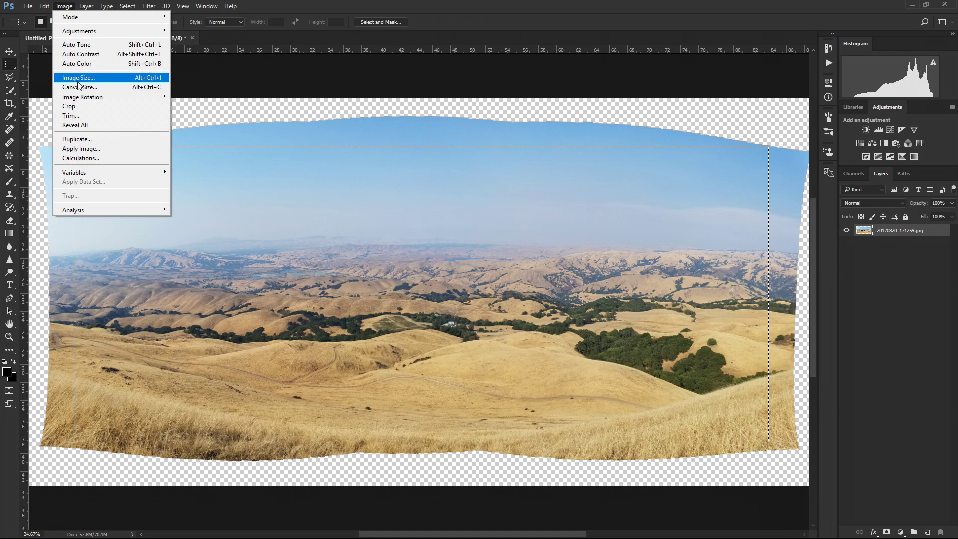
left_click(78, 102)
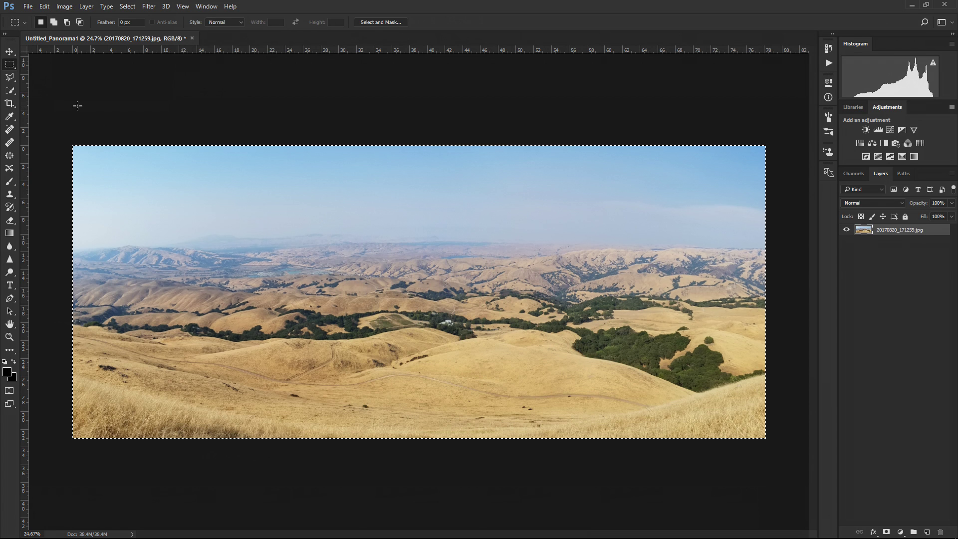
left_click(65, 7)
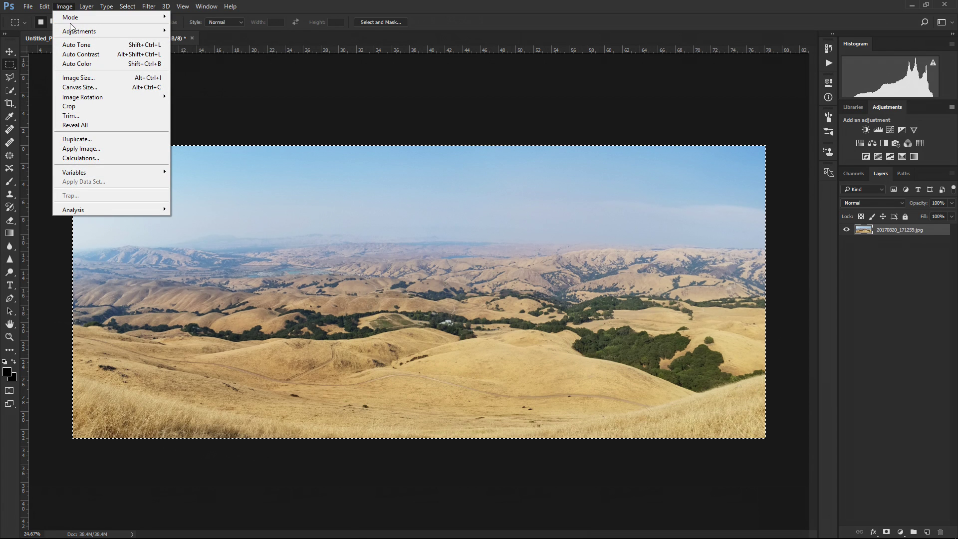
Step: In Image Size, keep width in pixels and enter Height 2000 px, giving 4729 × 2000
left_click(76, 78)
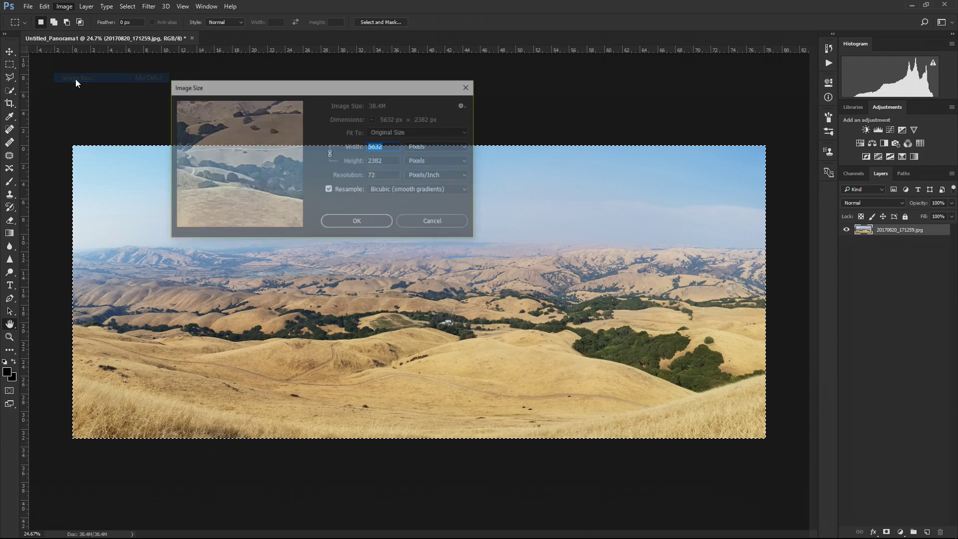
left_click_drag(288, 95, 401, 140)
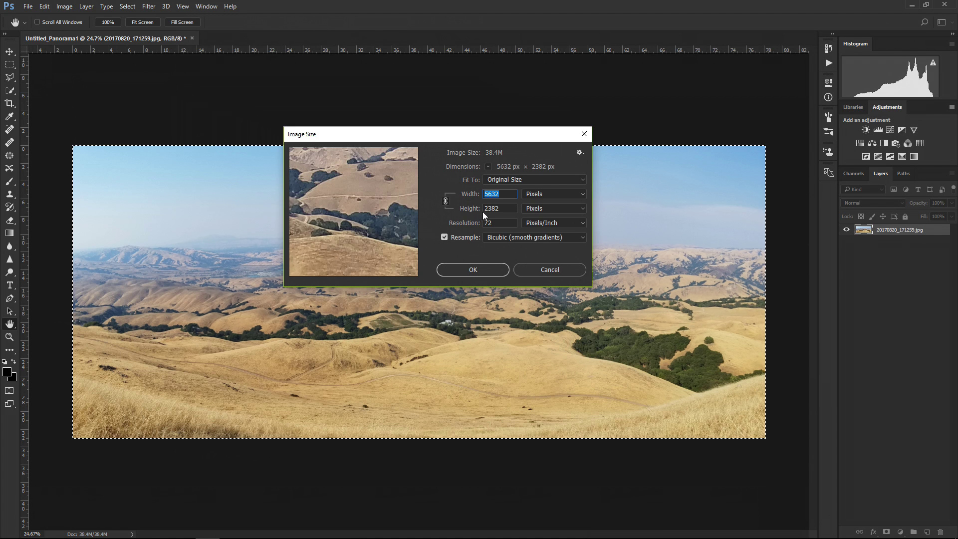
left_click(551, 195)
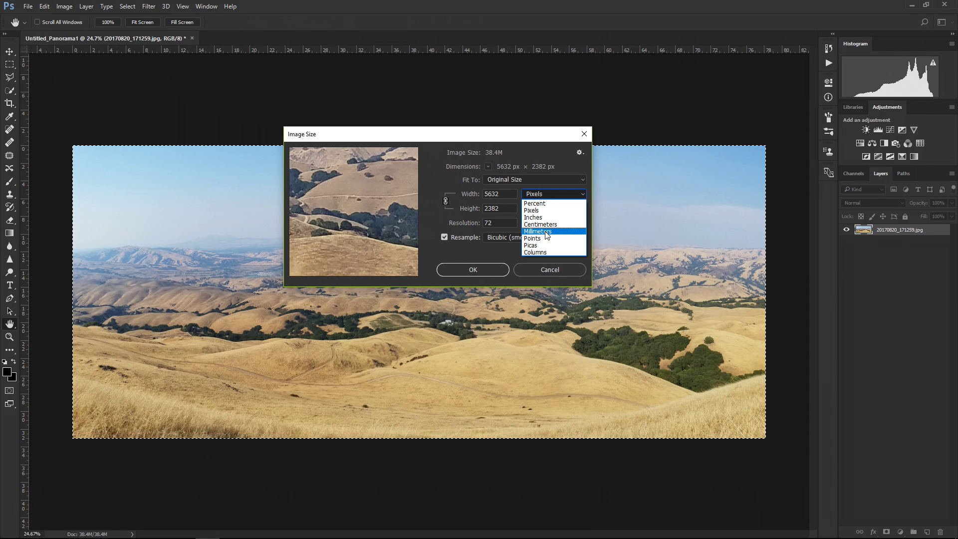
left_click(537, 211)
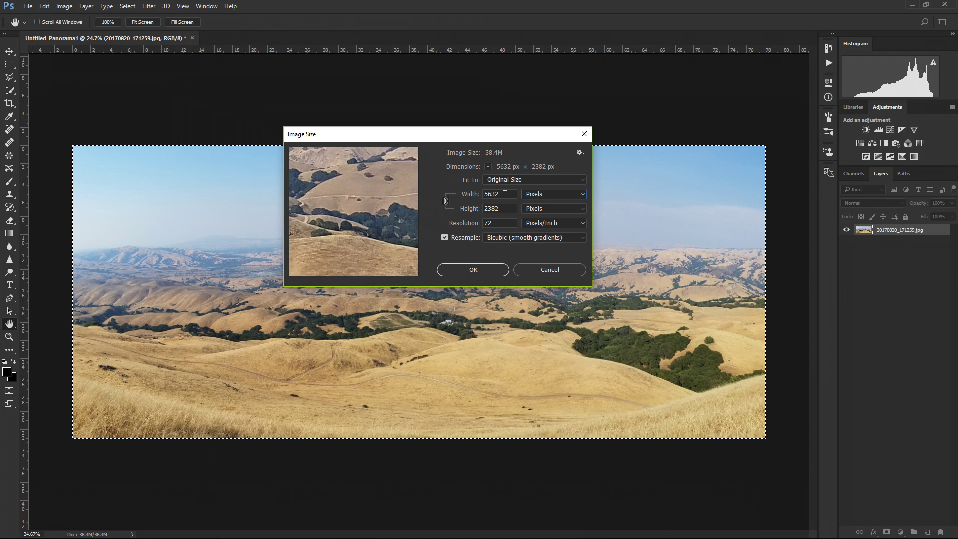
double_click(495, 193)
double_click(494, 208)
type("2000")
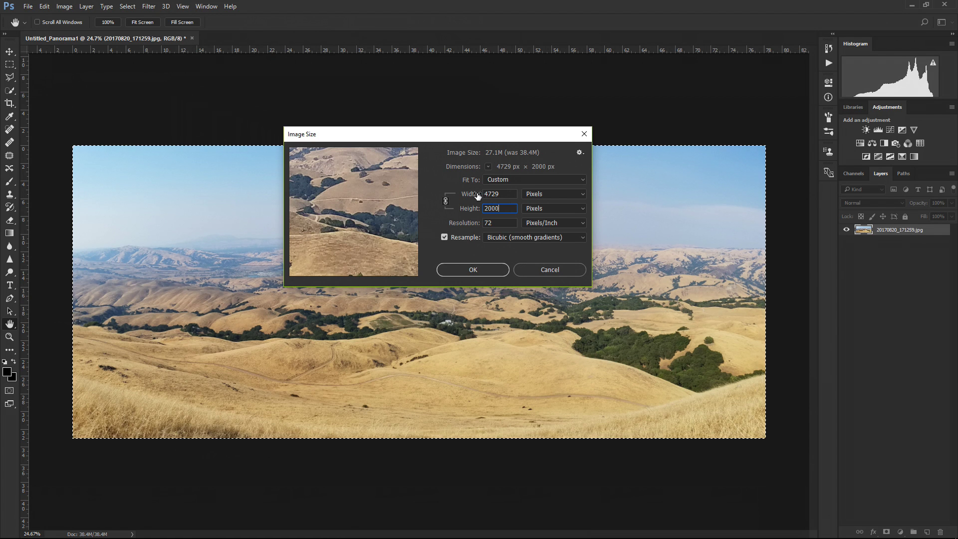
left_click(446, 201)
left_click_drag(505, 208, 480, 209)
type("1000")
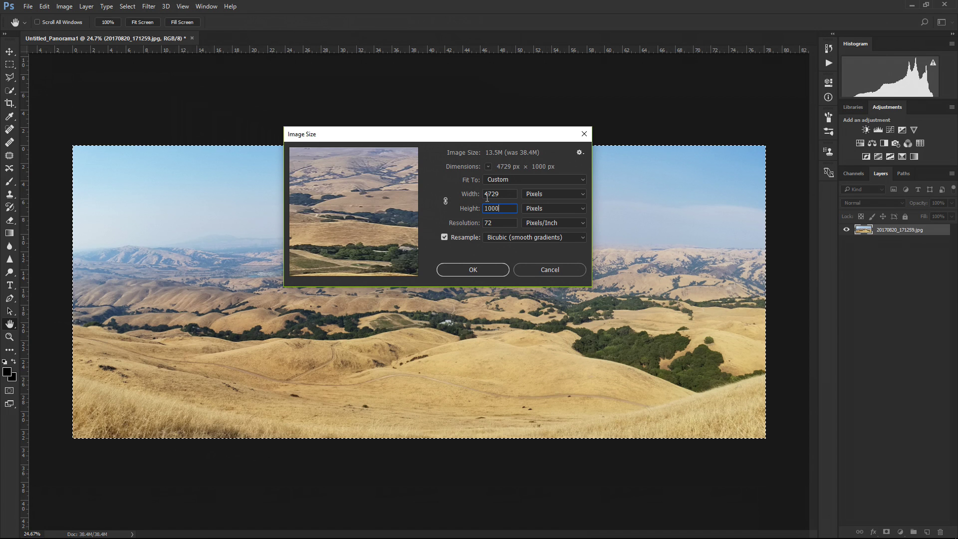
mouse_move(359, 186)
left_mouse_down()
mouse_move(353, 308)
mouse_move(357, 184)
mouse_move(358, 204)
left_mouse_up()
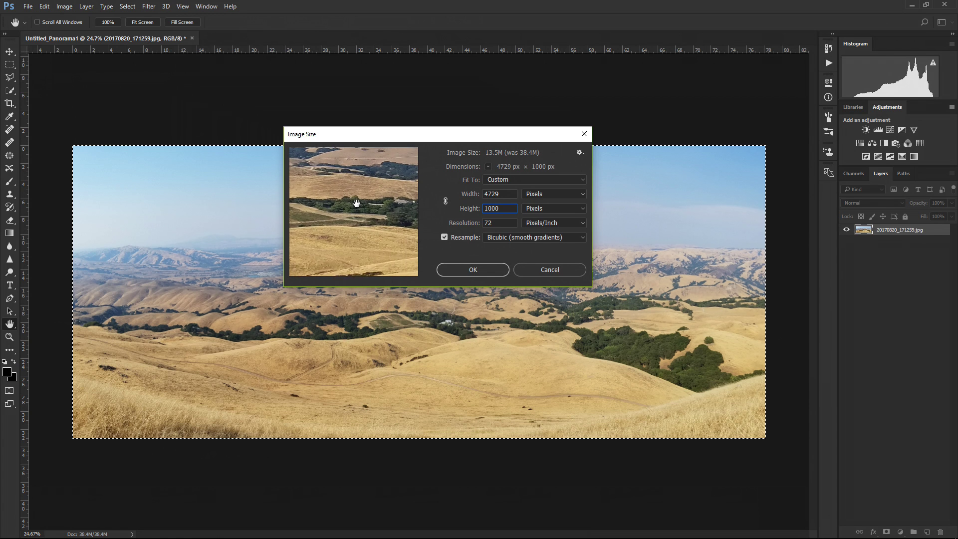
left_click(444, 199)
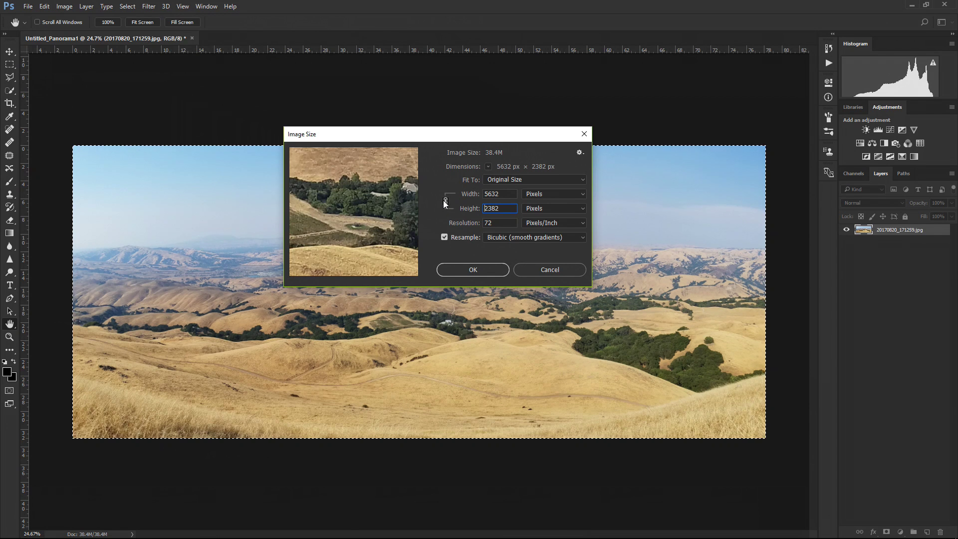
double_click(502, 208)
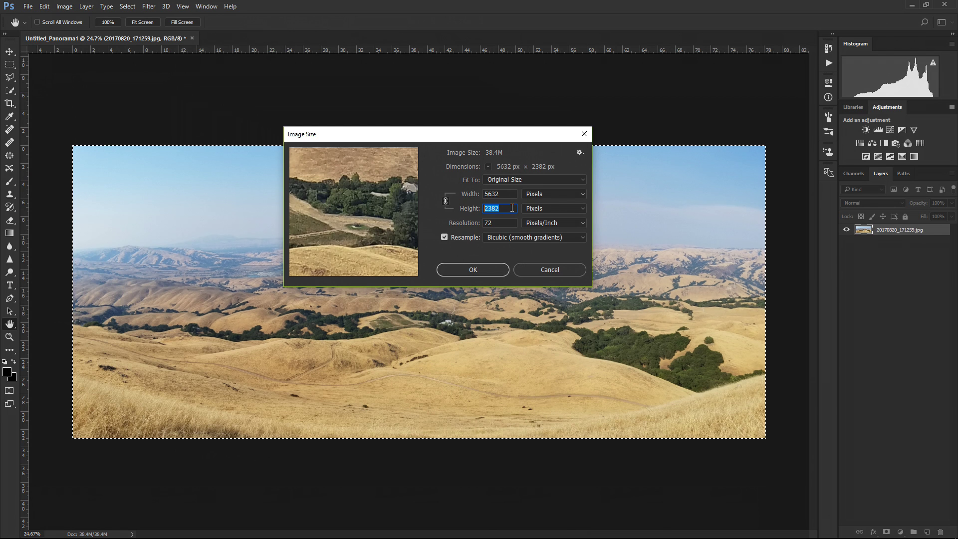
type("2000")
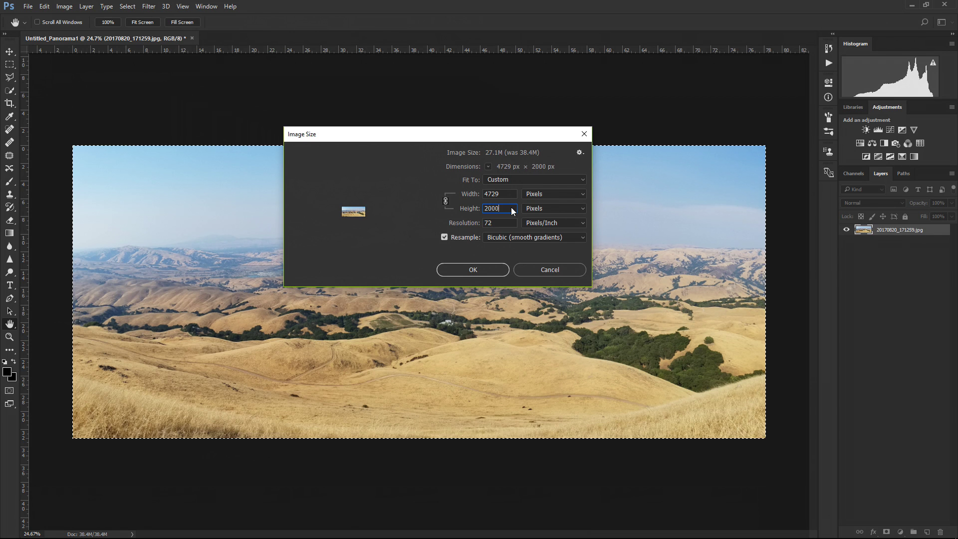
Step: Pan the Image Size preview over the tree band and hills, then open the Resample list
mouse_move(373, 190)
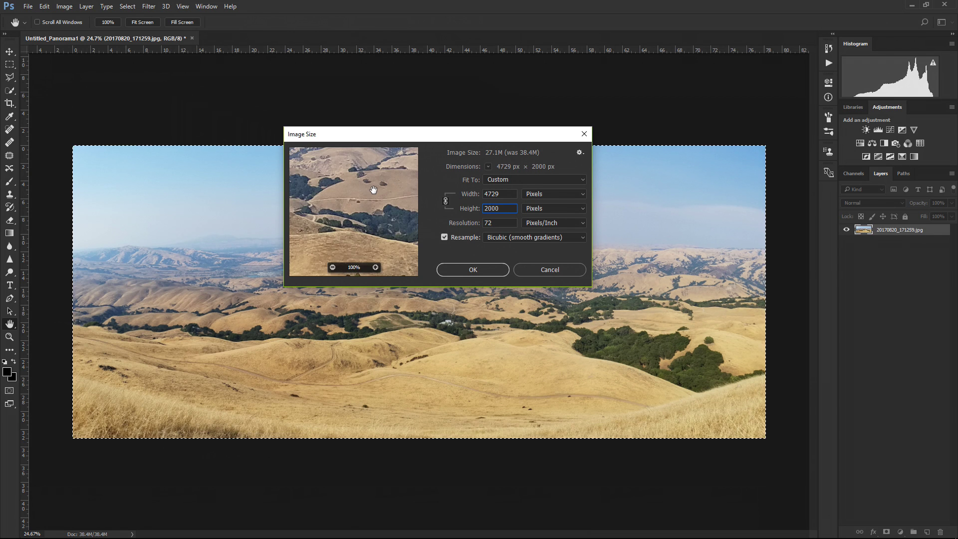
left_click_drag(373, 189, 353, 218)
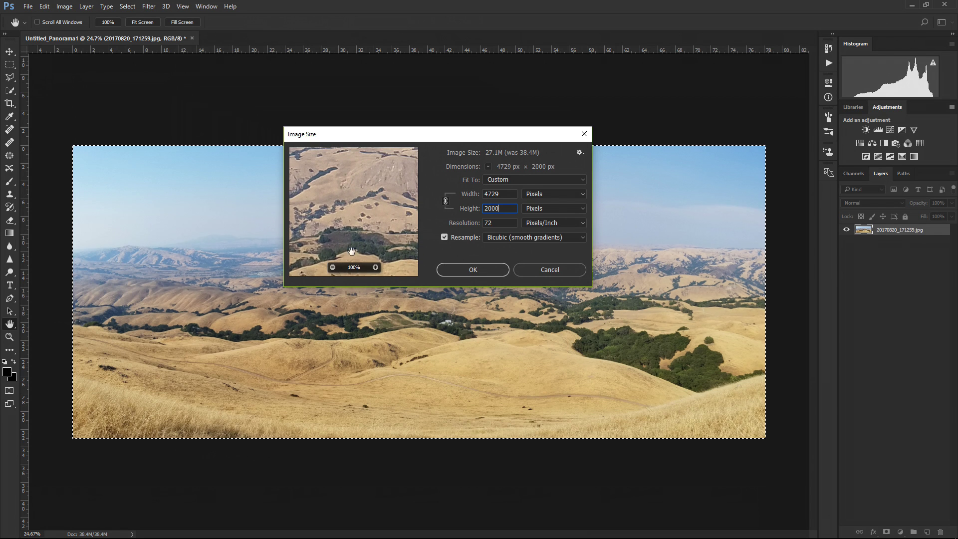
left_click_drag(361, 229, 386, 180)
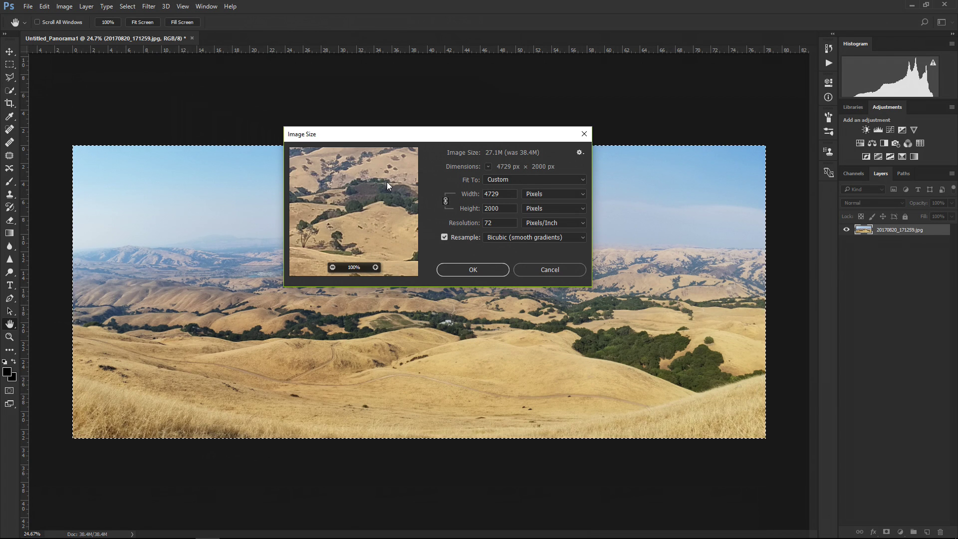
left_click(528, 238)
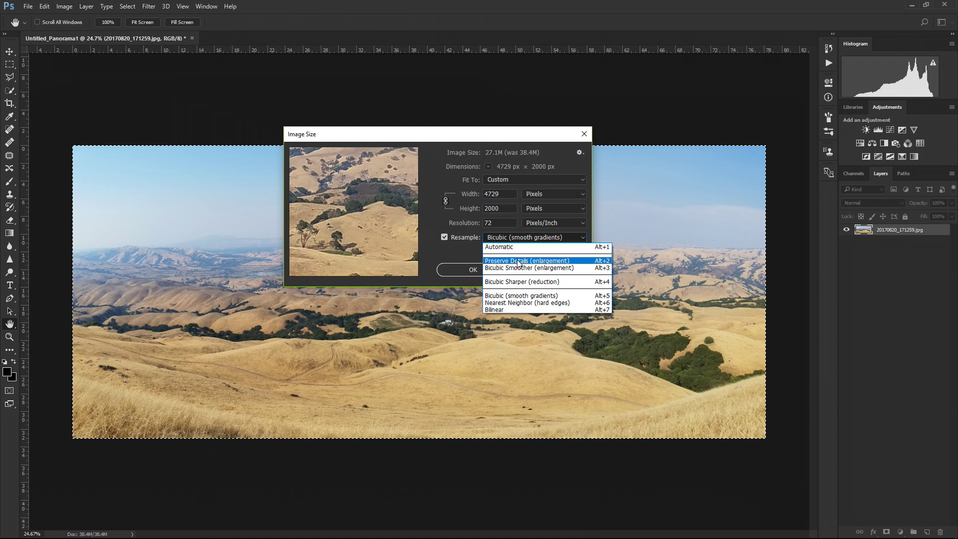
Step: Switch resampling to Preserve Details (enlargement) and temporarily set Height to 4000 px
left_click(518, 262)
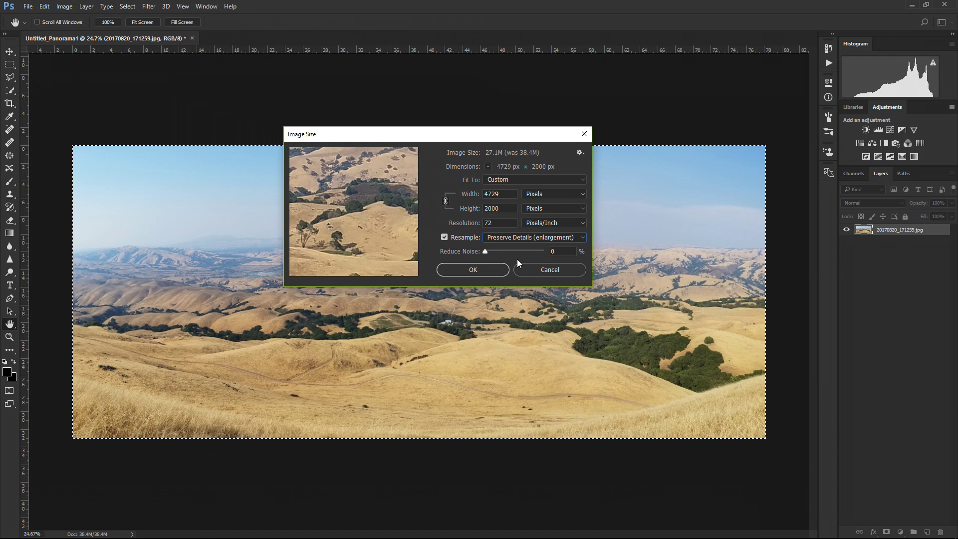
double_click(506, 209)
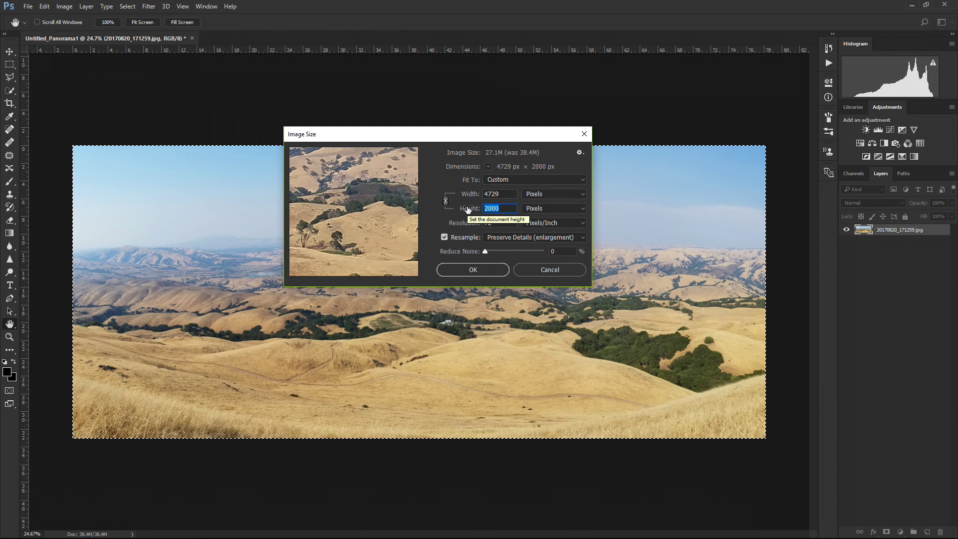
type("4000")
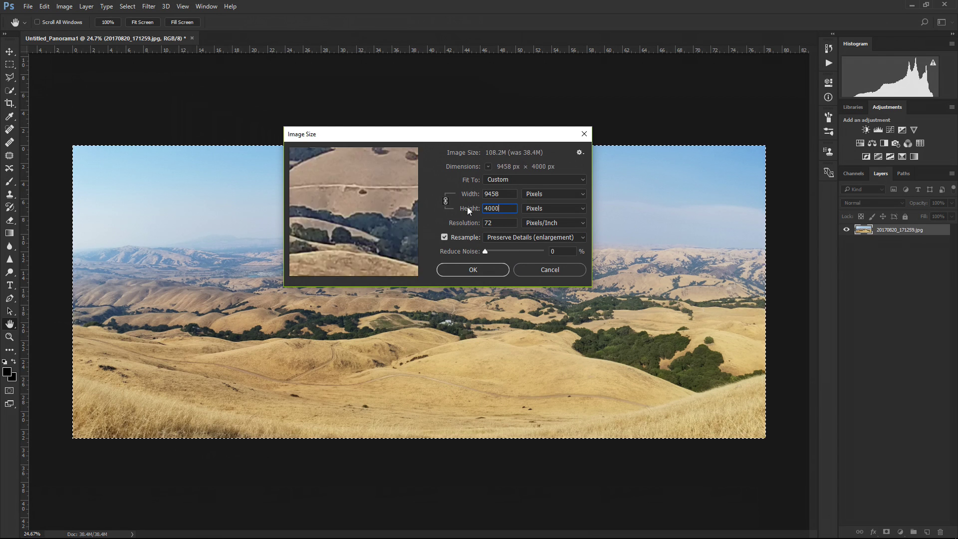
left_click_drag(378, 222, 325, 192)
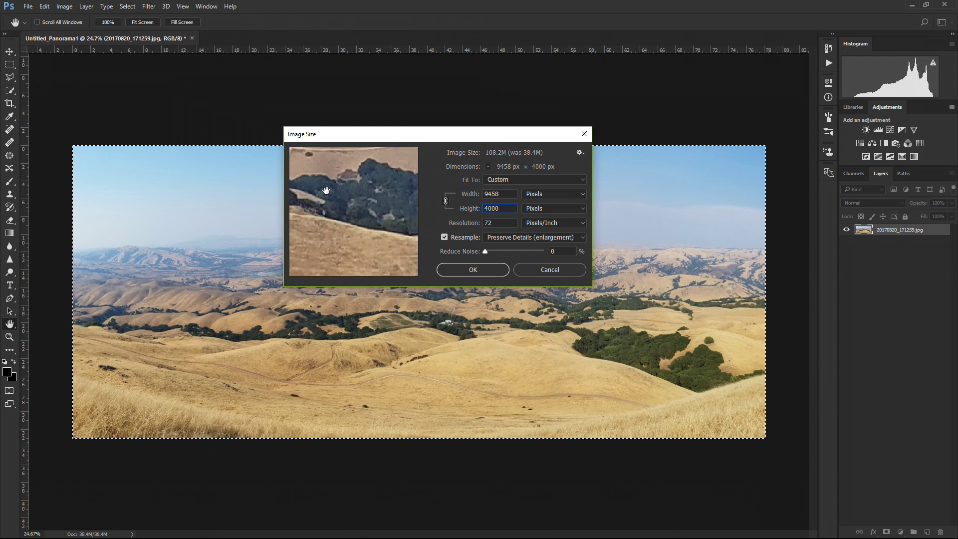
left_click_drag(382, 179, 358, 189)
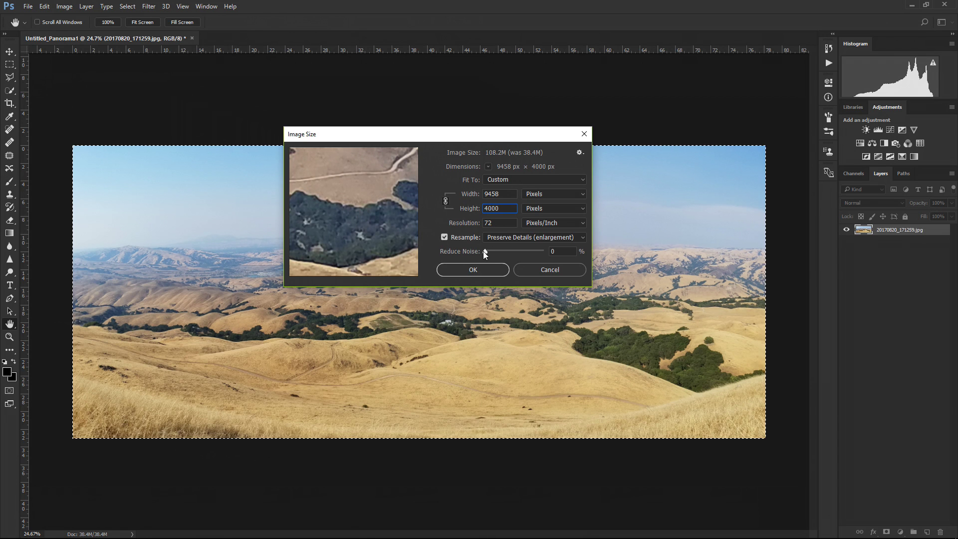
Step: Raise Reduce Noise to 25% while checking the hill and lake in the preview
left_click_drag(484, 251, 503, 250)
left_click_drag(379, 202, 352, 277)
left_click_drag(342, 215, 342, 255)
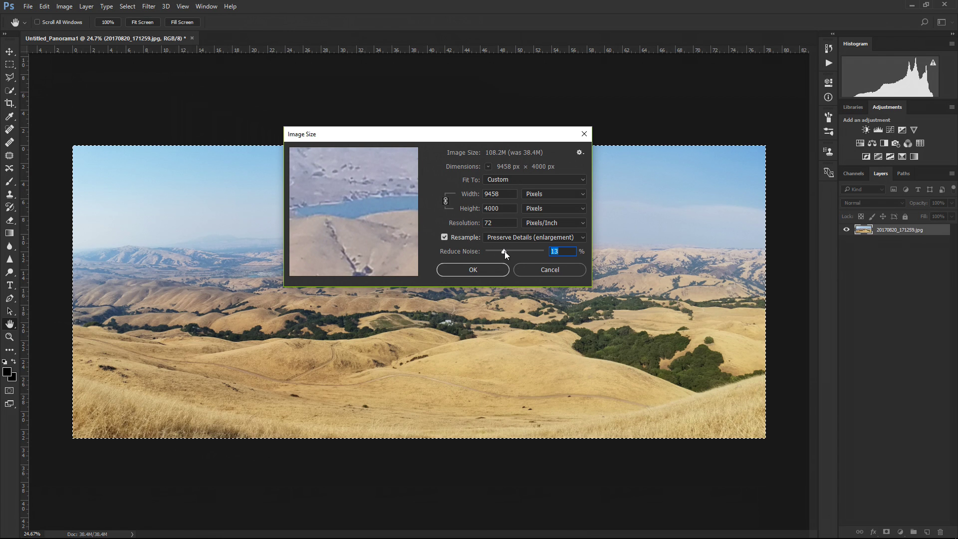
left_click_drag(504, 250, 482, 251)
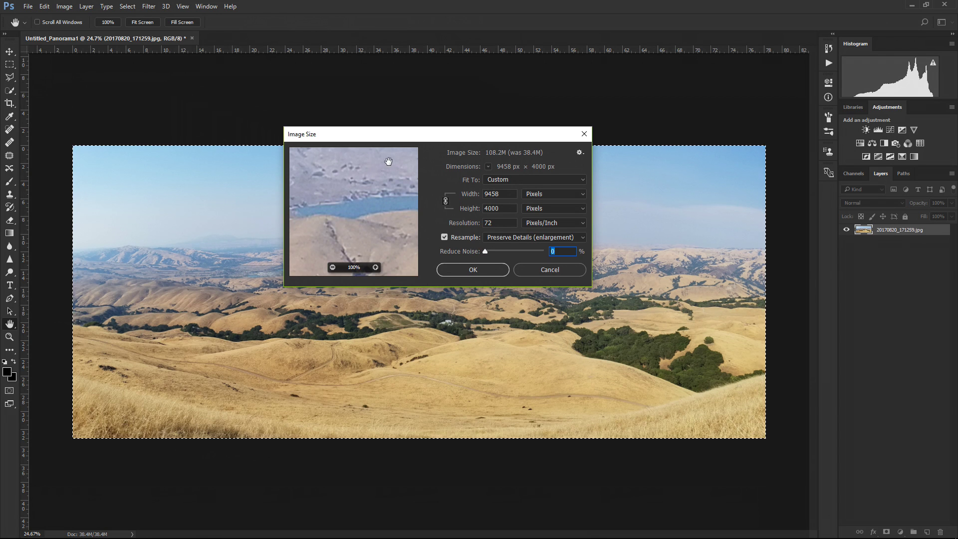
left_click_drag(486, 250, 515, 253)
Step: Set Height back to 2000 px and bring up the Resample method list again
left_click(476, 208)
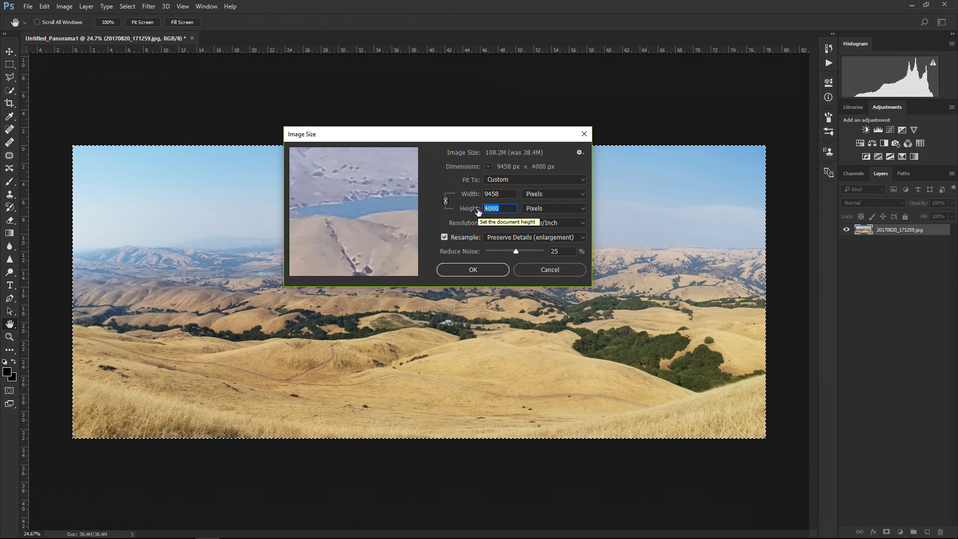
type("2000")
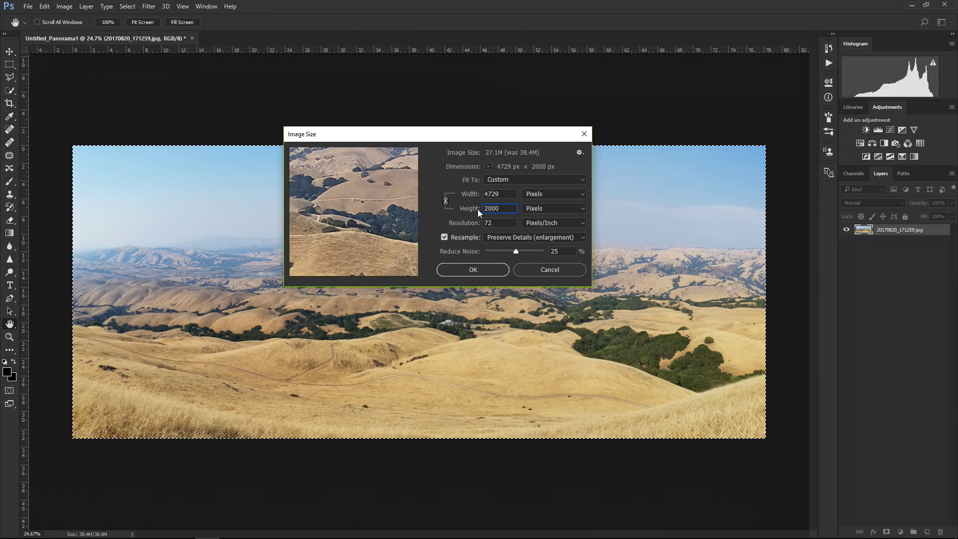
mouse_move(391, 203)
left_mouse_down()
mouse_move(374, 214)
mouse_move(380, 203)
mouse_move(381, 225)
mouse_move(379, 199)
mouse_move(382, 216)
left_mouse_up()
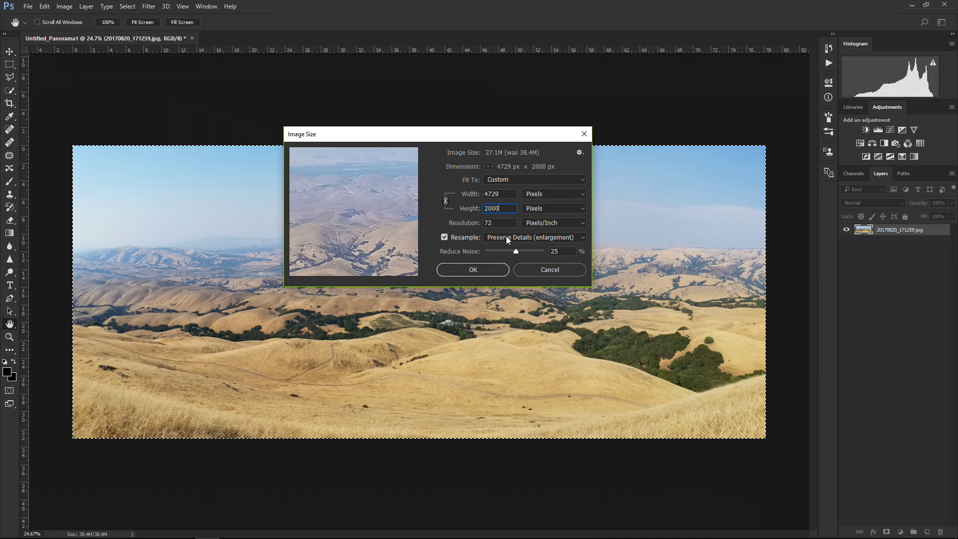
left_click(507, 238)
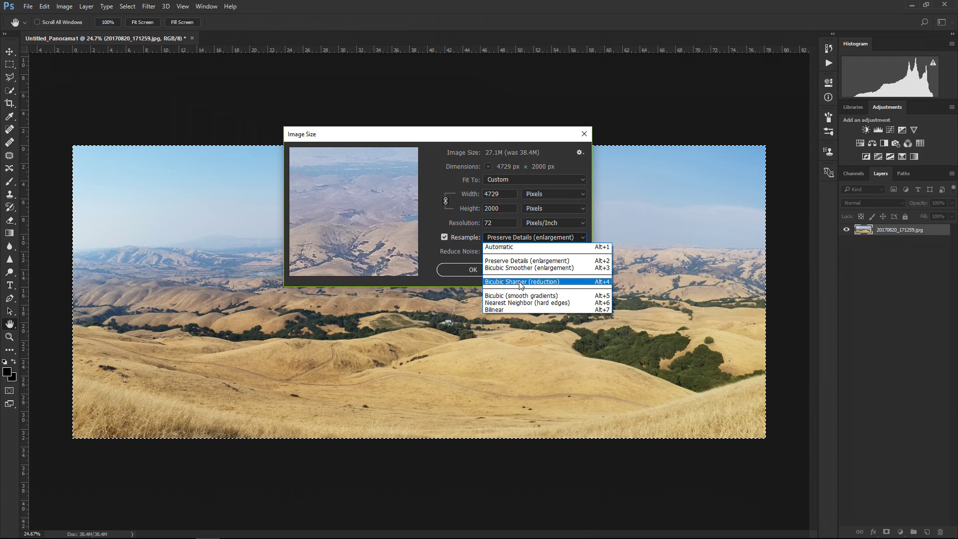
Step: Resample with Bicubic Sharper (reduction), panning the preview over the trail, trees and house
left_click(519, 282)
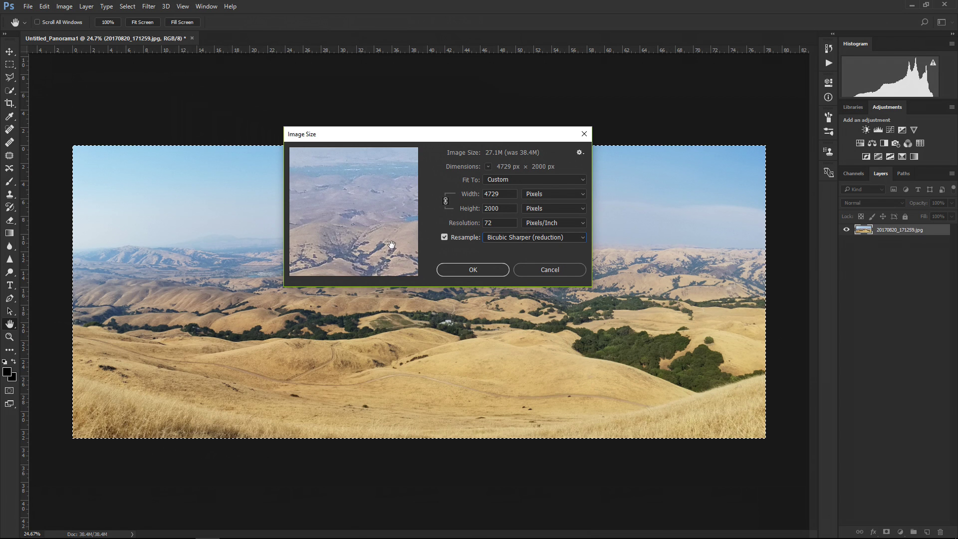
left_click_drag(389, 252, 368, 168)
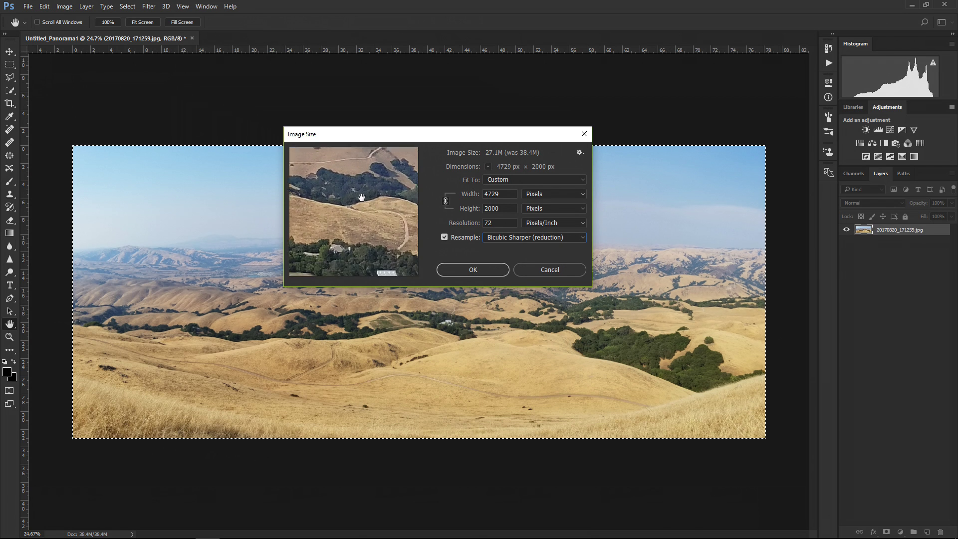
left_click_drag(378, 212, 349, 195)
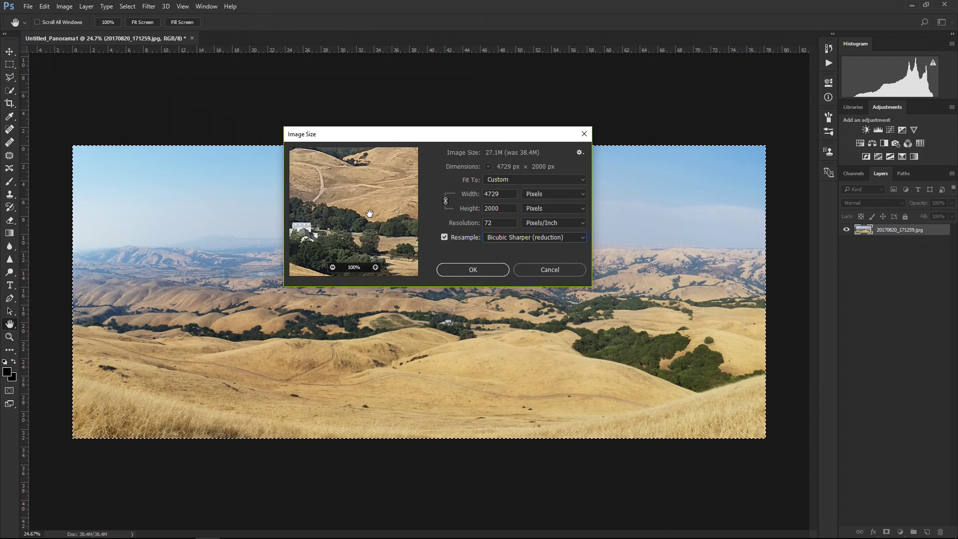
left_click_drag(370, 225, 394, 235)
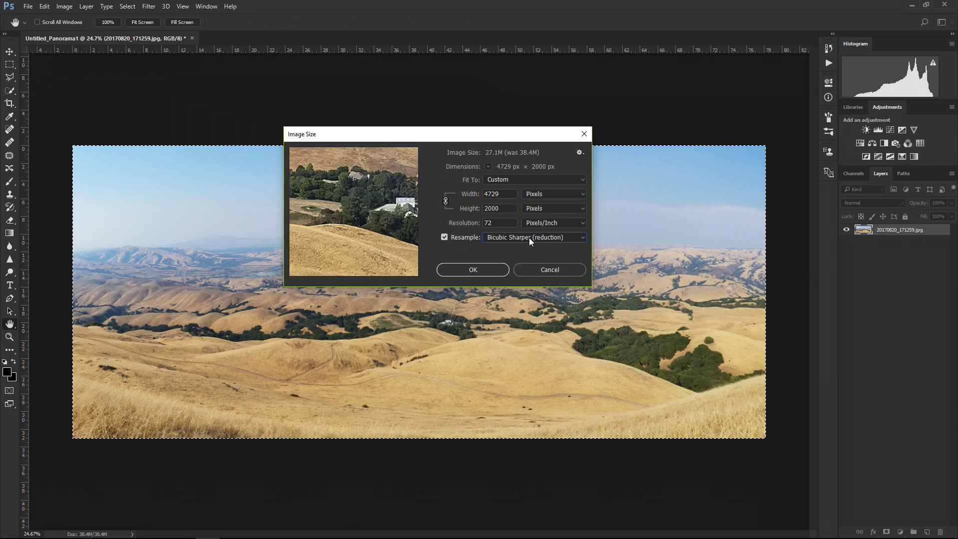
Step: Compare Bicubic (smooth gradients), then return to Bicubic Sharper (reduction)
left_click(529, 237)
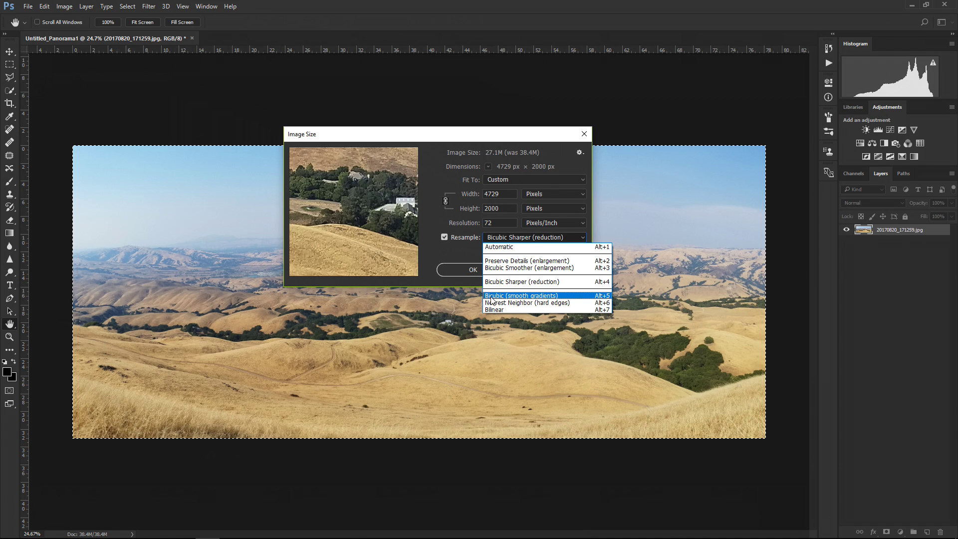
left_click(527, 297)
left_click_drag(380, 211, 375, 231)
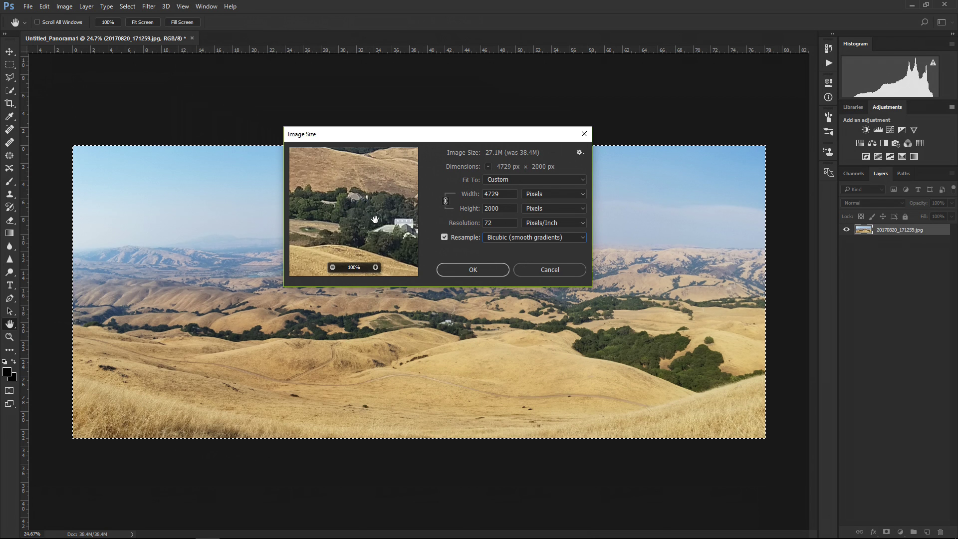
mouse_move(351, 202)
left_mouse_down()
mouse_move(370, 213)
mouse_move(349, 216)
mouse_move(364, 213)
left_mouse_up()
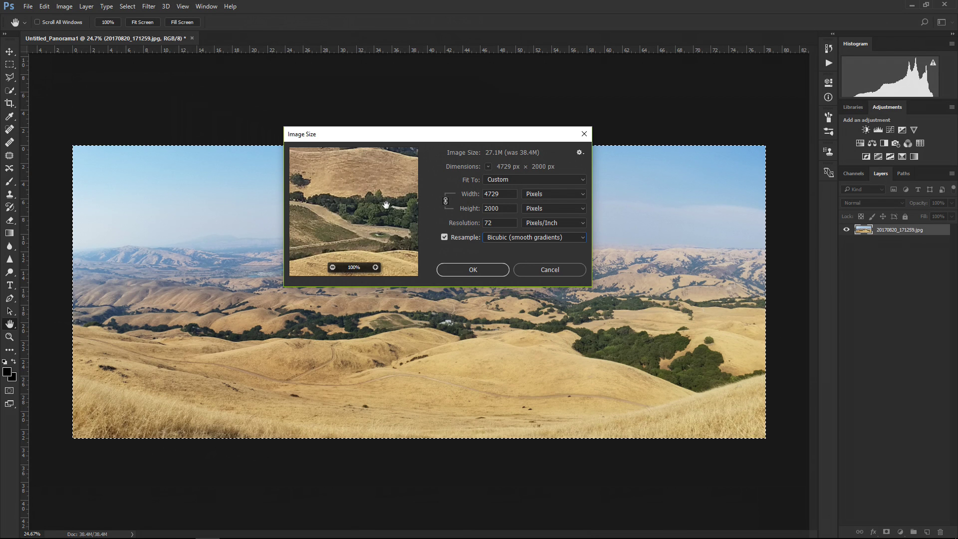
left_click(510, 236)
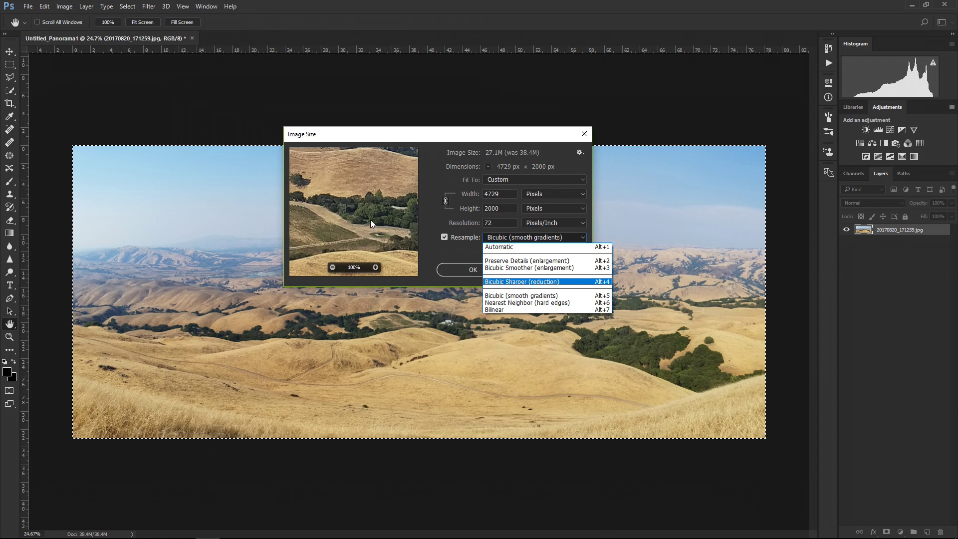
left_click(512, 282)
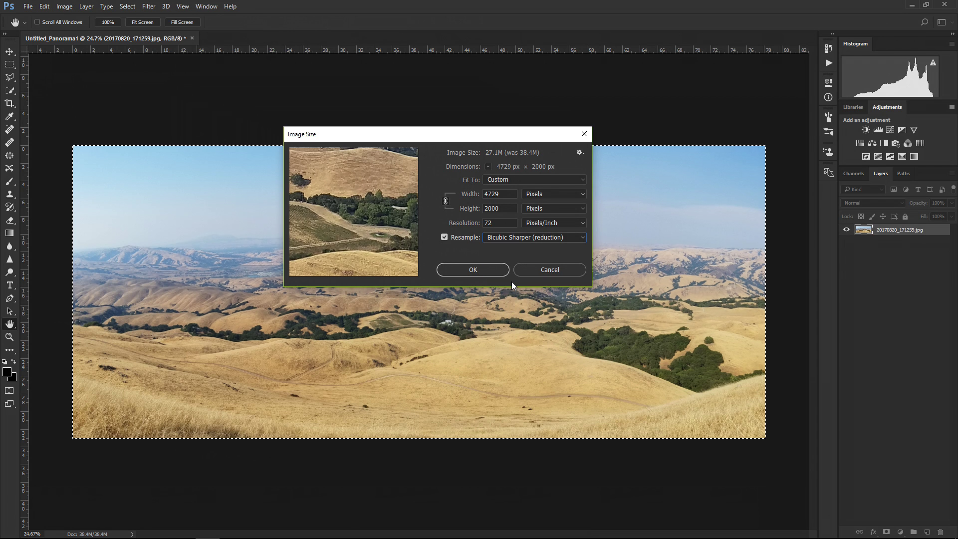
mouse_move(373, 215)
left_mouse_down()
mouse_move(348, 216)
mouse_move(365, 202)
mouse_move(364, 191)
mouse_move(356, 199)
mouse_move(364, 182)
mouse_move(359, 206)
mouse_move(368, 193)
mouse_move(370, 223)
mouse_move(368, 194)
mouse_move(386, 209)
mouse_move(333, 188)
mouse_move(334, 202)
mouse_move(398, 256)
mouse_move(337, 226)
mouse_move(462, 263)
mouse_move(575, 249)
mouse_move(429, 218)
mouse_move(338, 228)
mouse_move(378, 216)
left_mouse_up()
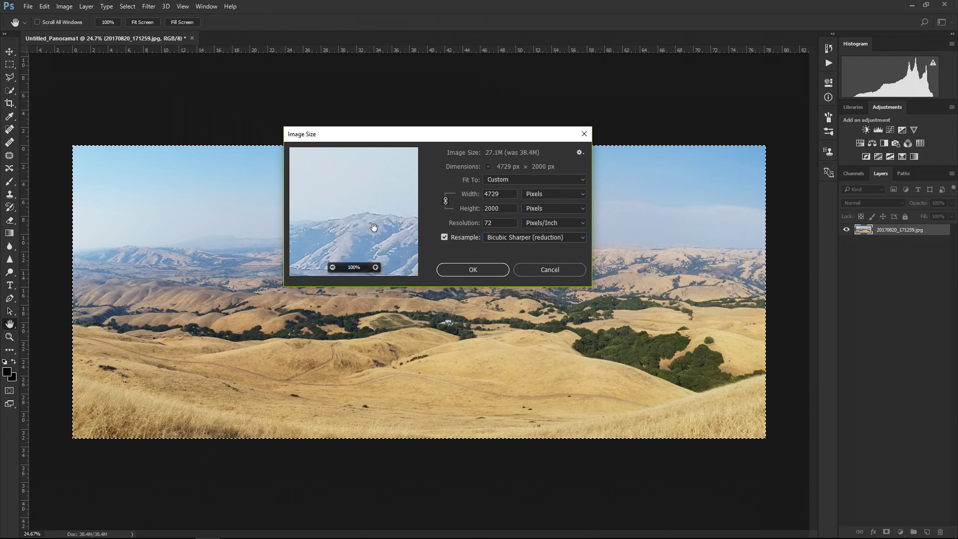
Step: Try Bicubic (smooth gradients) resampling and inspect the mountain detail in the preview
left_click(521, 236)
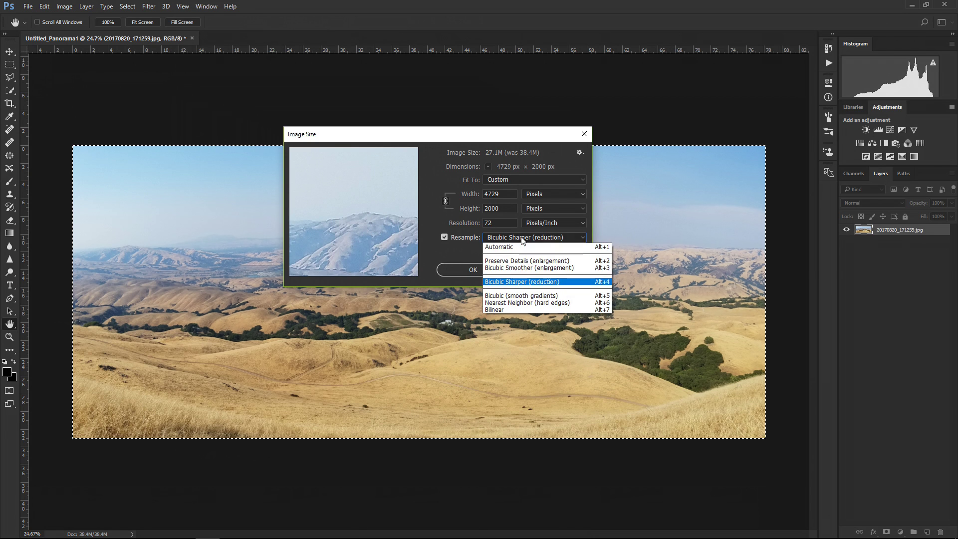
left_click(506, 296)
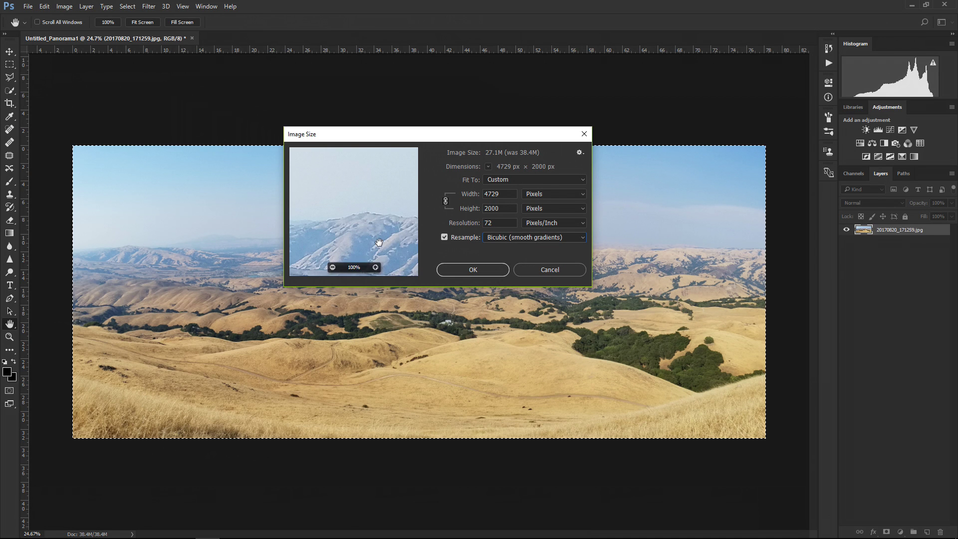
left_click_drag(377, 242, 357, 220)
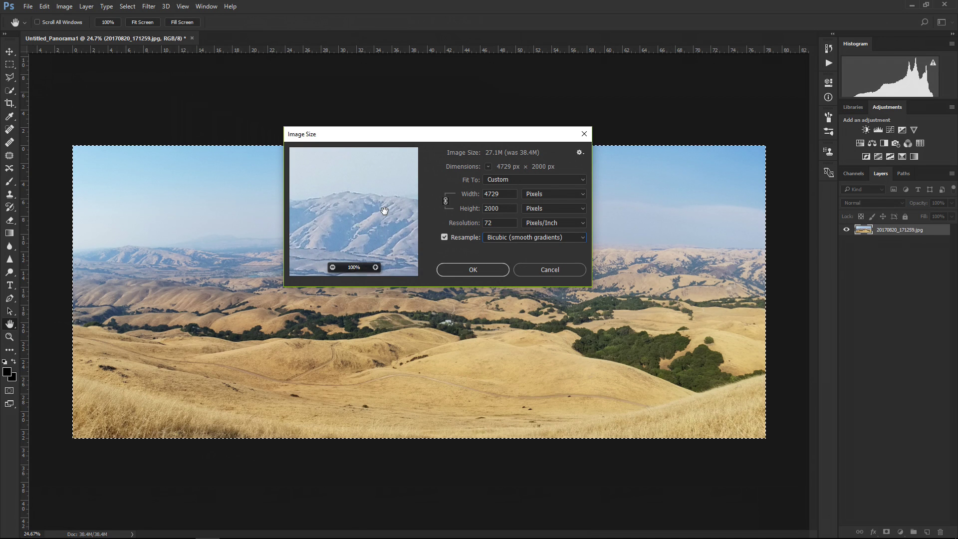
Step: Switch back to Bicubic Sharper (reduction) and pan across the ridge to check sharpness
left_click(514, 237)
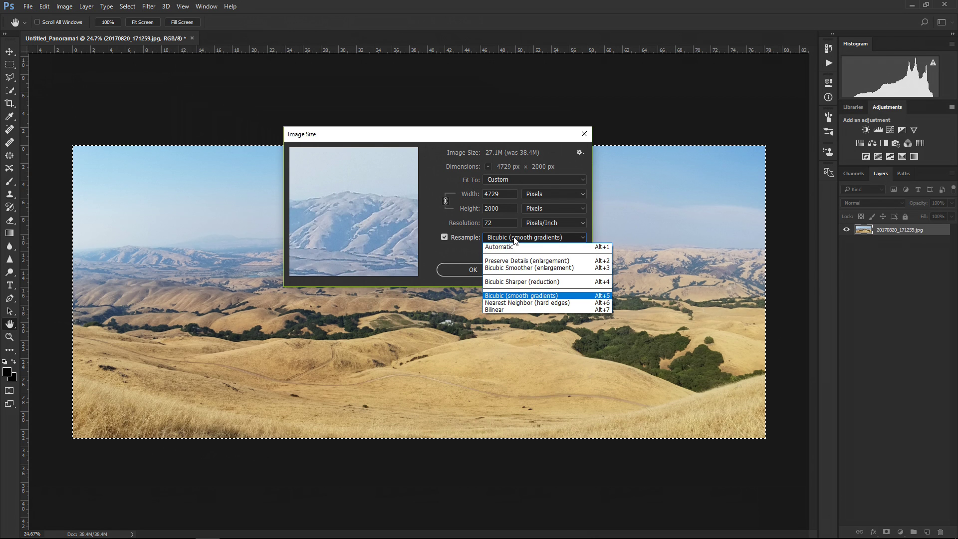
left_click(513, 282)
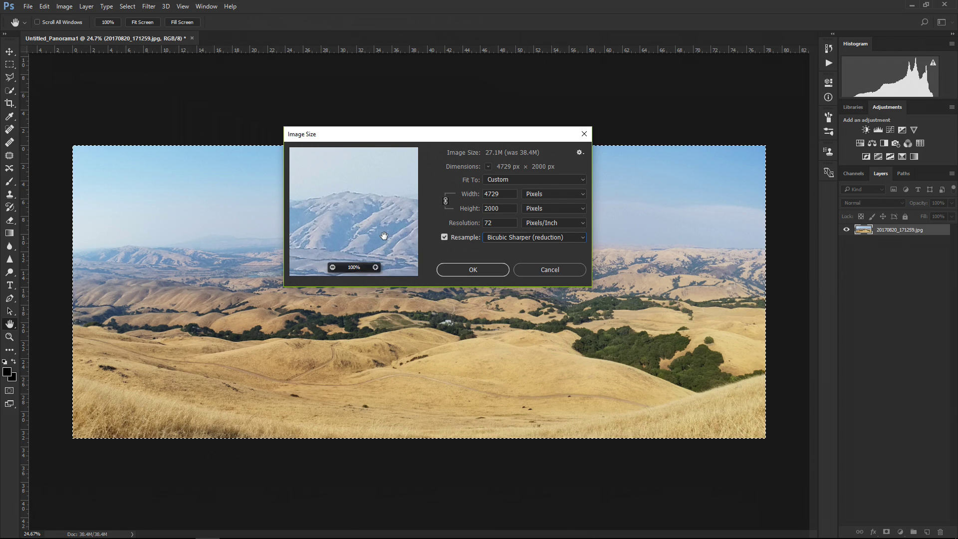
left_click_drag(352, 244, 349, 193)
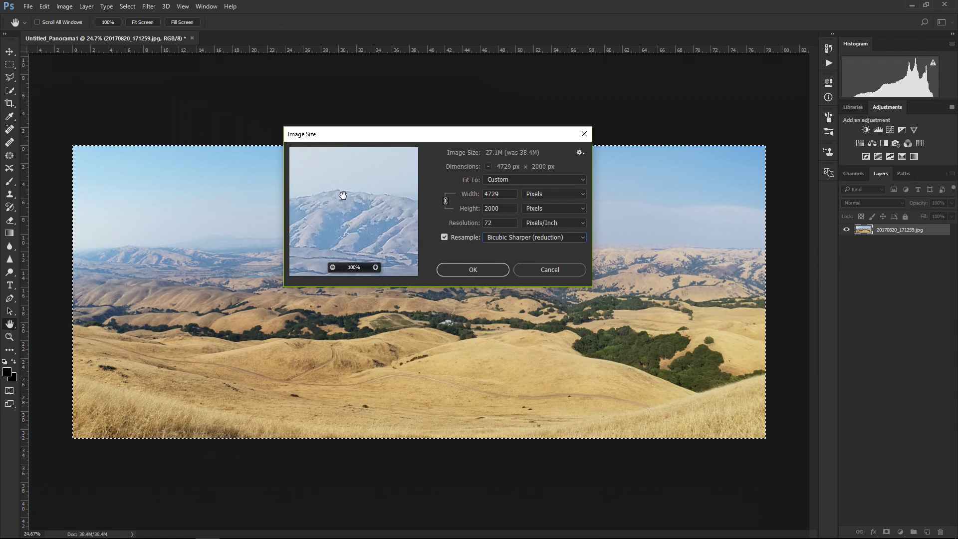
left_click_drag(328, 197, 355, 223)
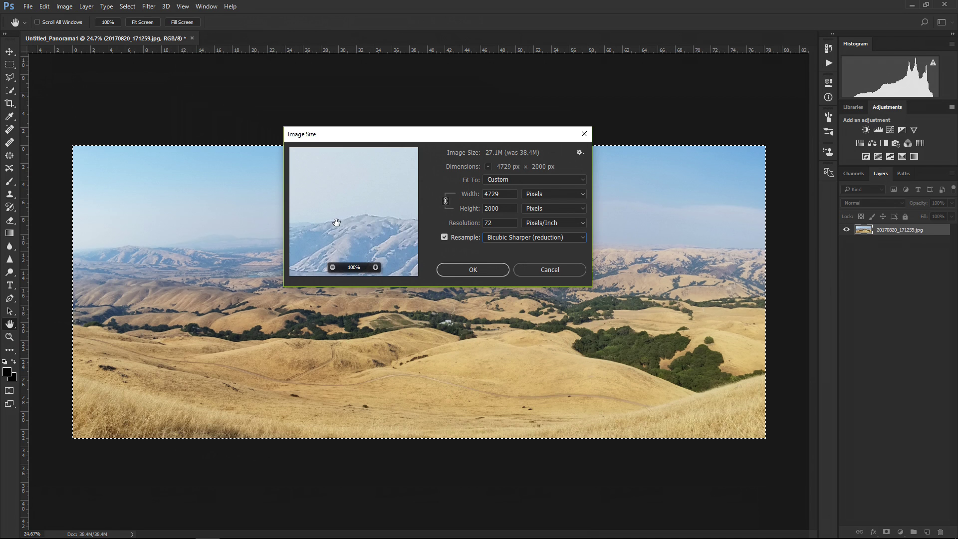
left_click_drag(385, 223, 364, 221)
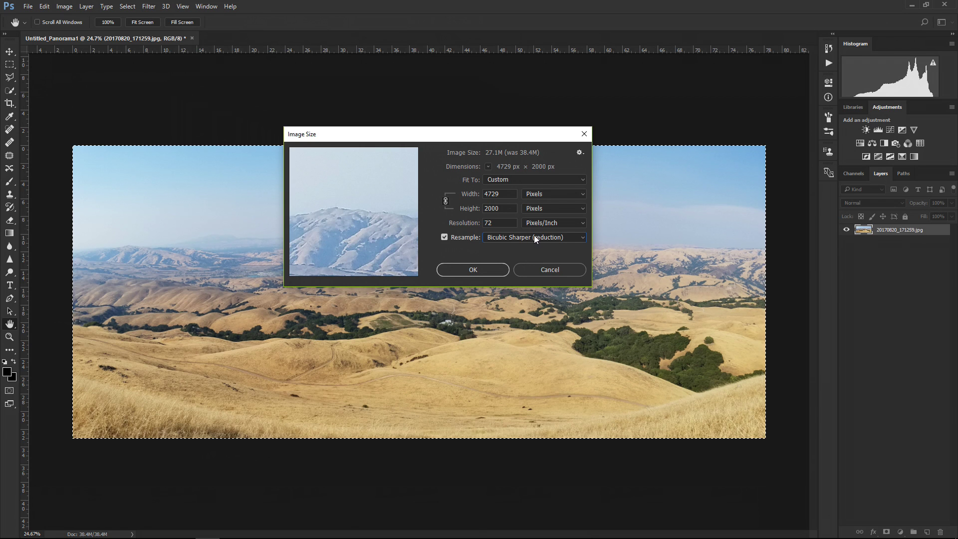
left_click(506, 236)
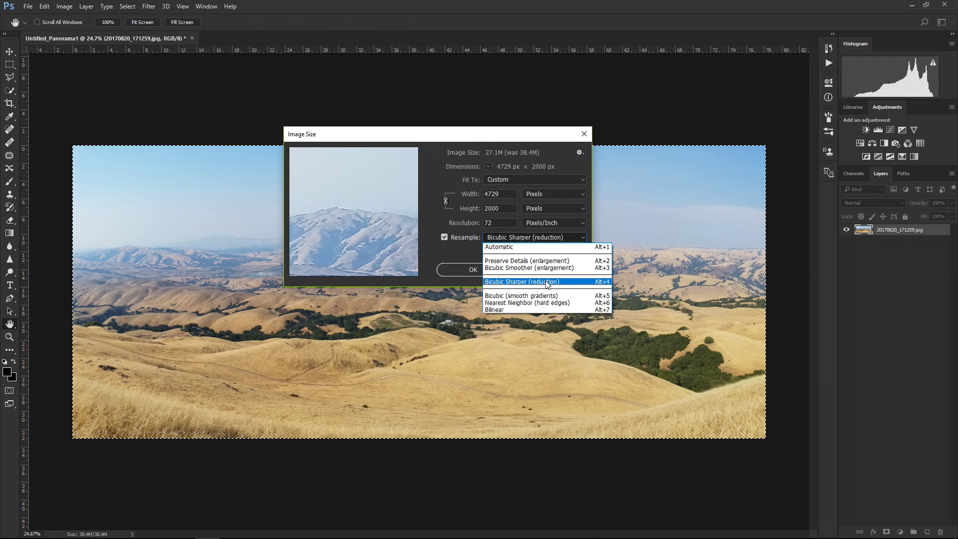
Step: Keep Bicubic Sharper (reduction) and apply the 4729 × 2000 px resize
left_click(328, 216)
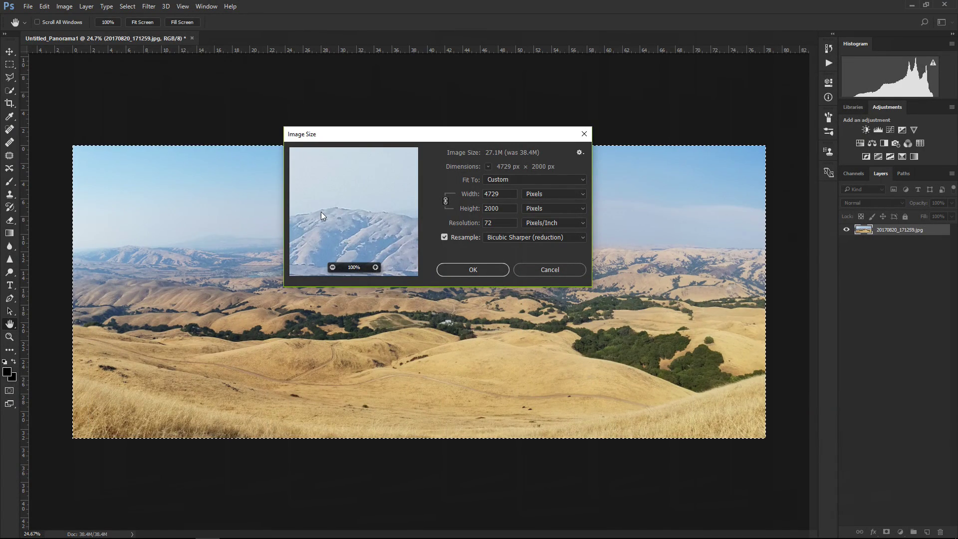
left_click(488, 236)
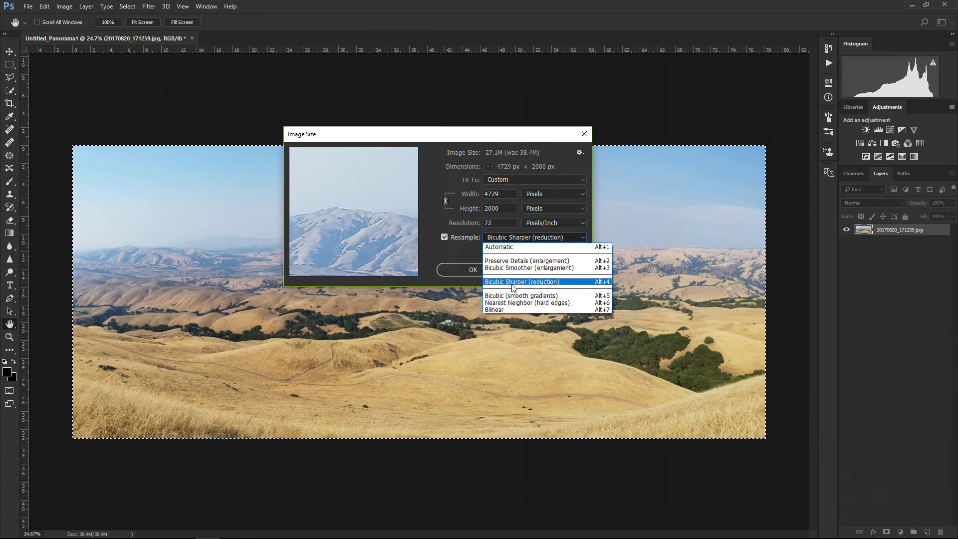
left_click(504, 281)
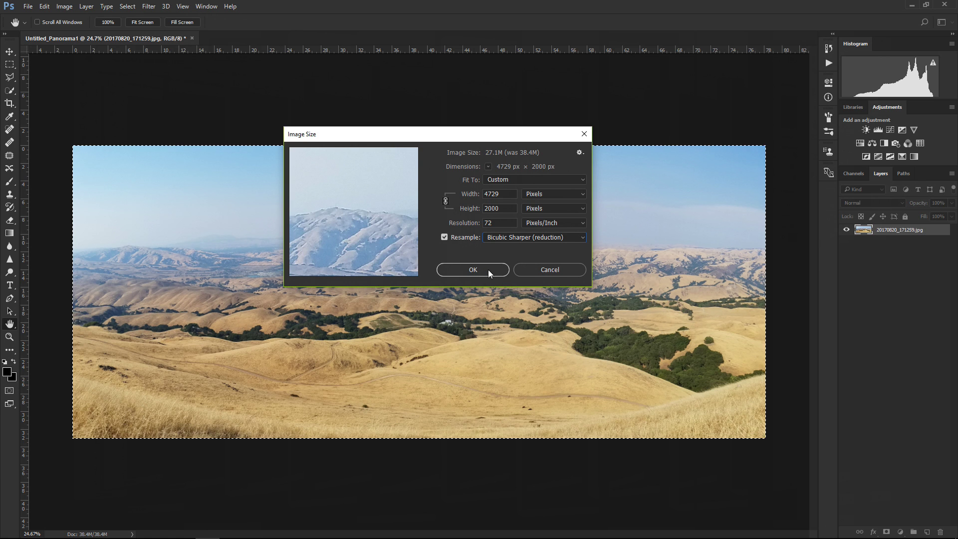
left_click(475, 269)
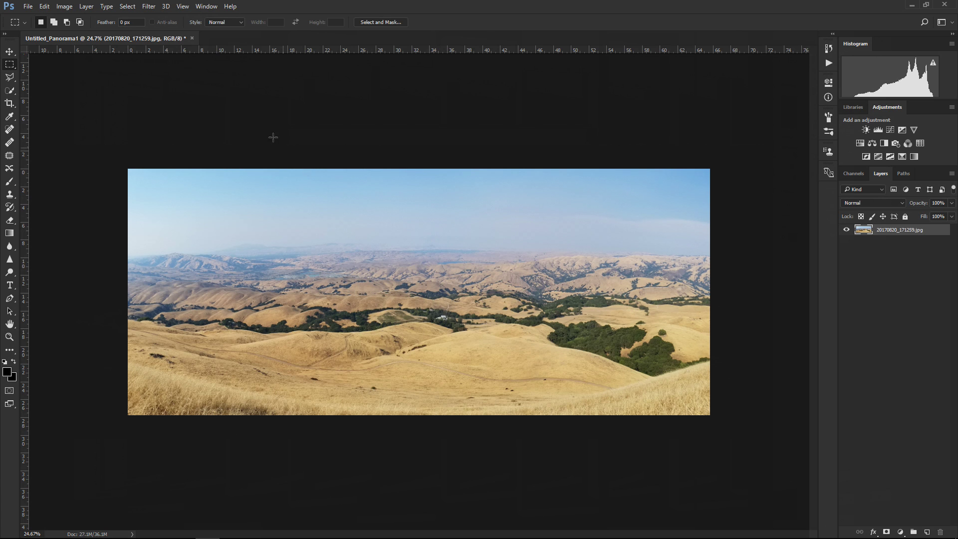
Step: Resize the panorama with the Fit To preset 4 x 6 in 300 dpi, giving 1200 × 508 px
left_click(69, 10)
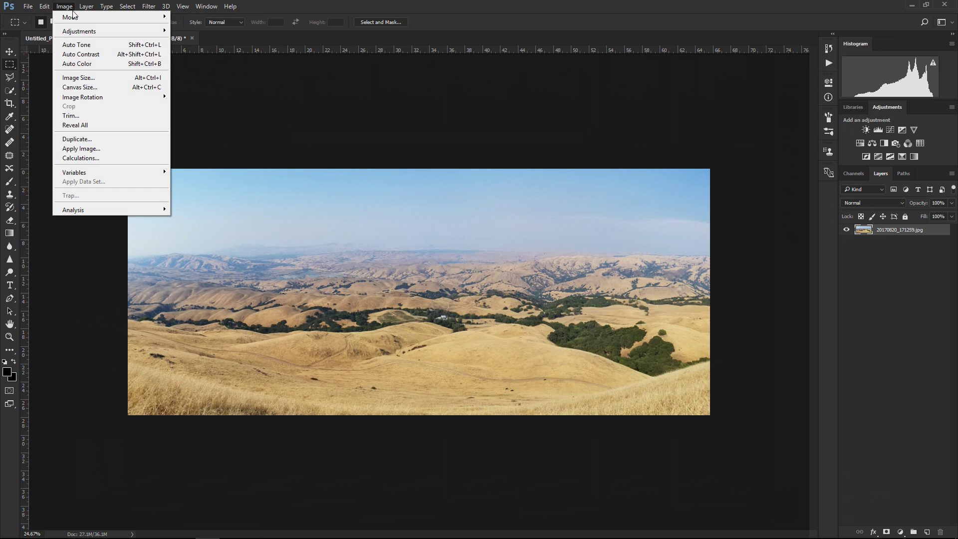
left_click(76, 78)
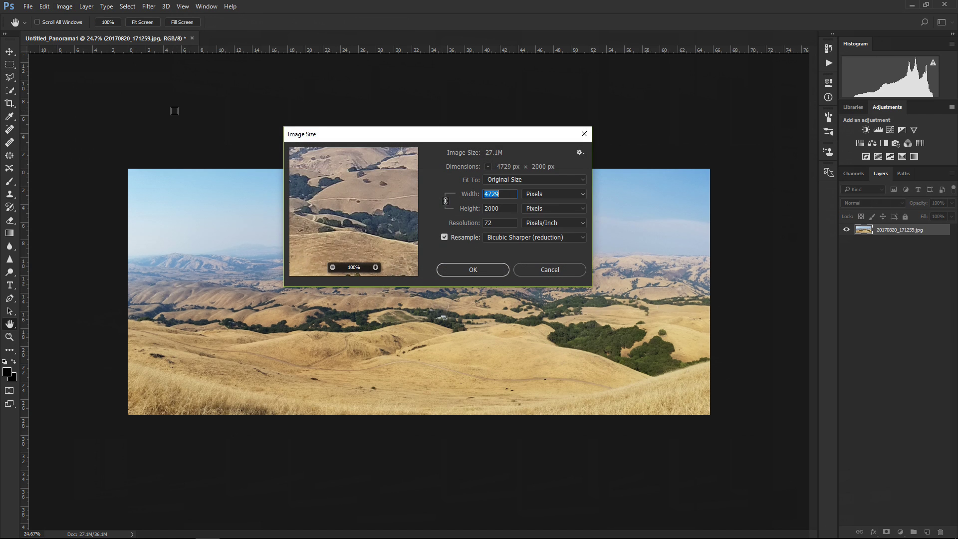
left_click(582, 180)
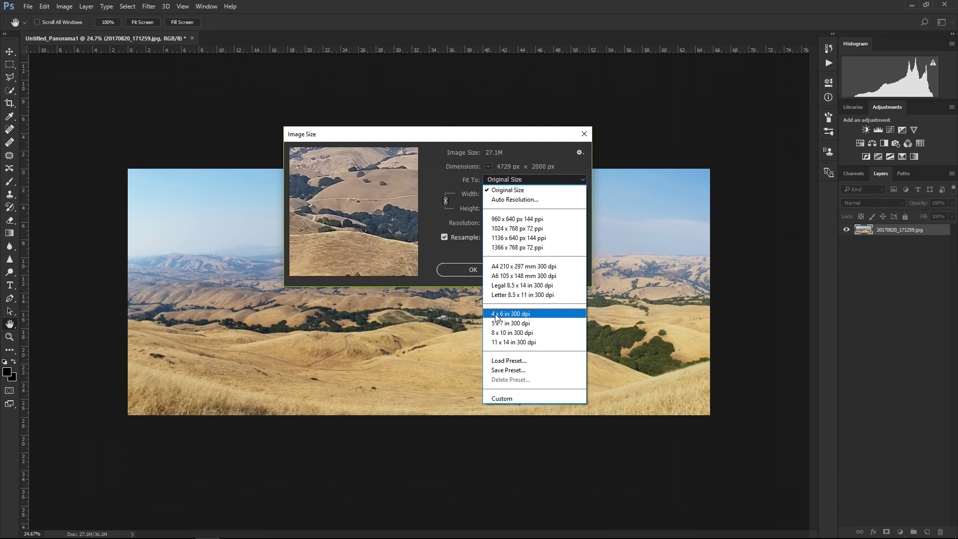
left_click(528, 314)
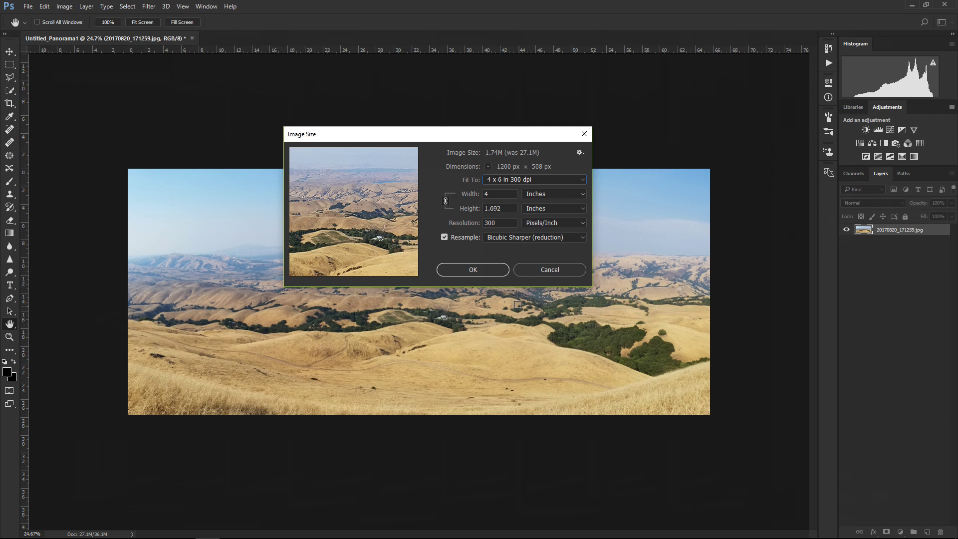
left_click_drag(376, 216, 337, 183)
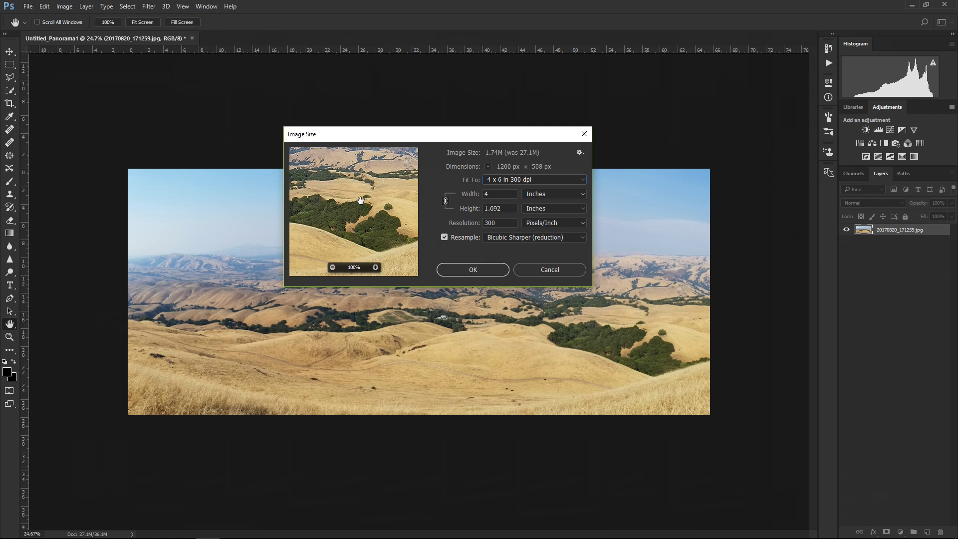
left_click(478, 269)
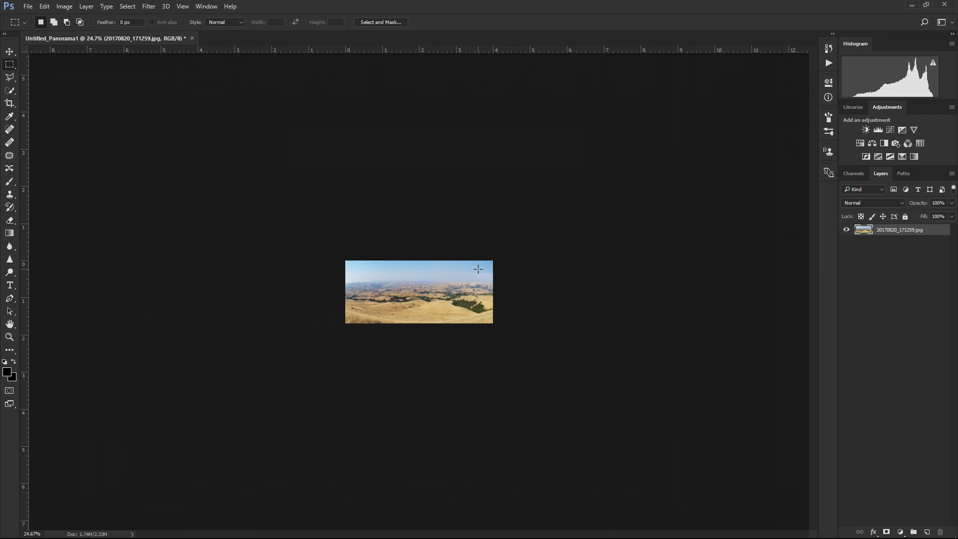
Step: Undo the 4 x 6 resize with Ctrl+Z, restoring the 27.1M panorama
key("ctrl+z")
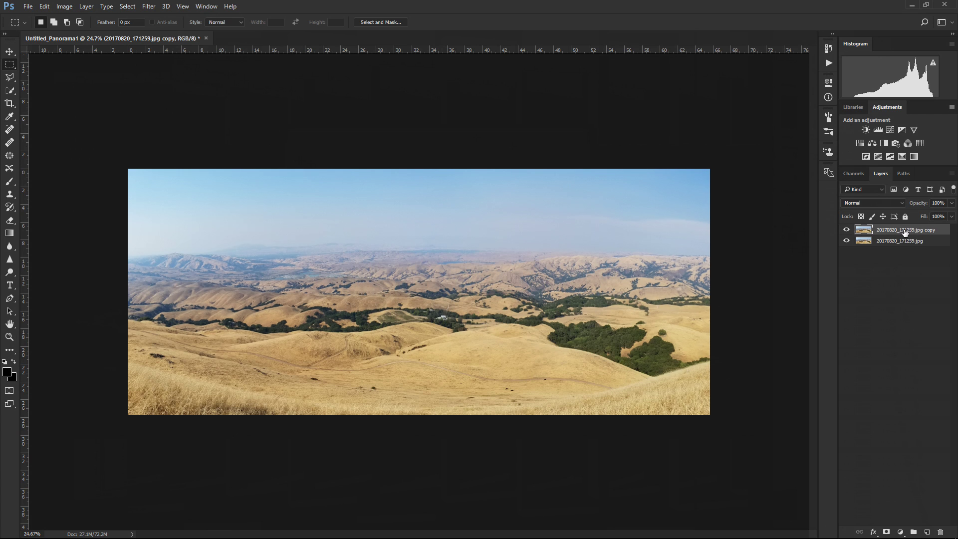
Step: Scale the copy layer from its corner with Edit > Transform > Scale, undoing and retrying the first attempt
left_click(47, 8)
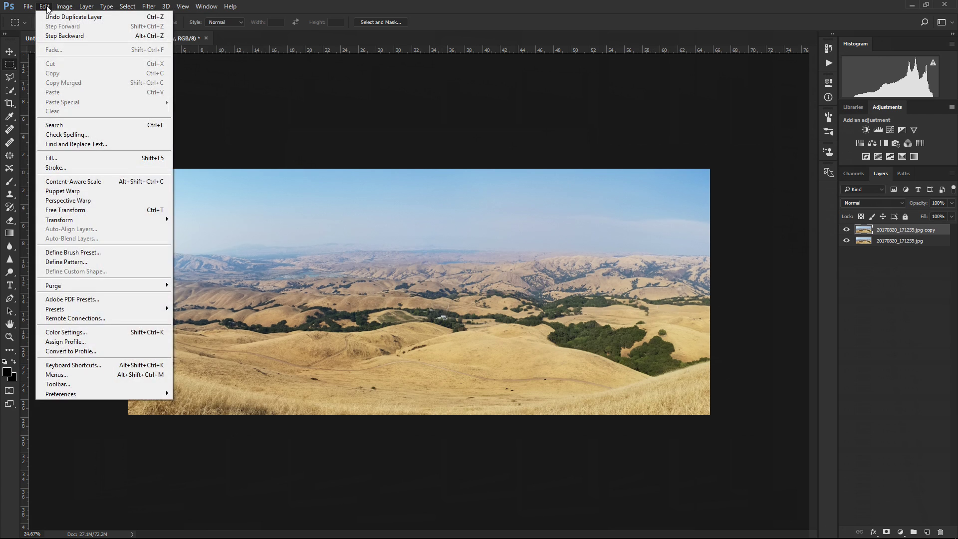
mouse_move(71, 223)
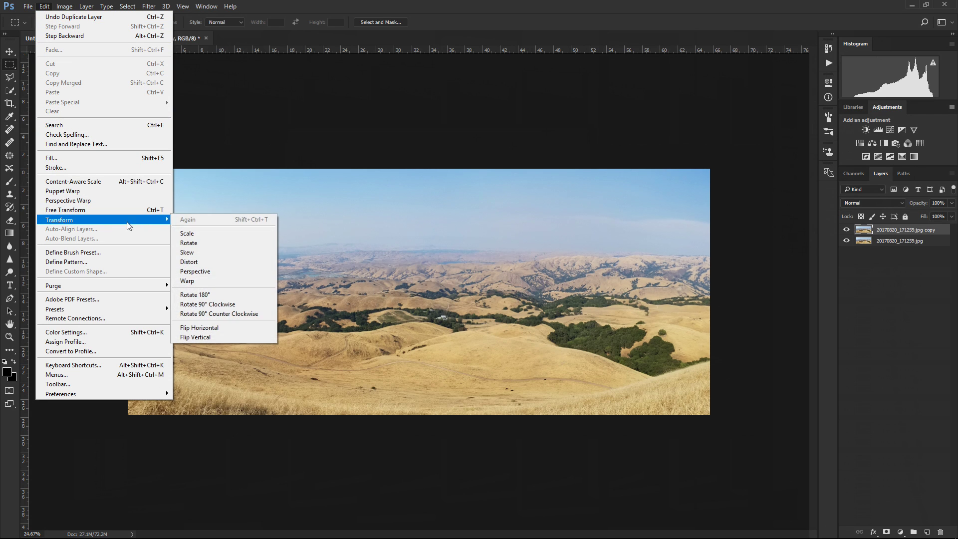
left_click(191, 235)
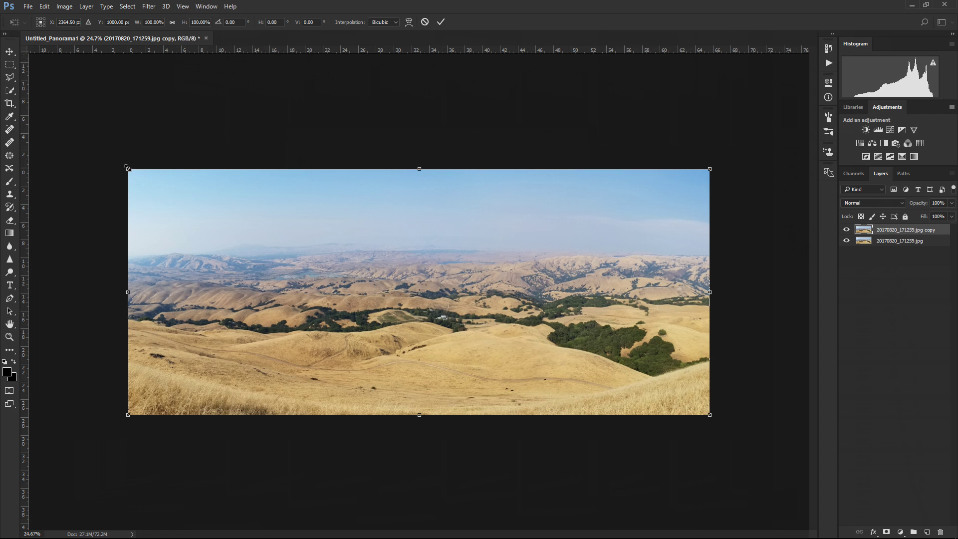
left_click_drag(134, 172, 339, 204)
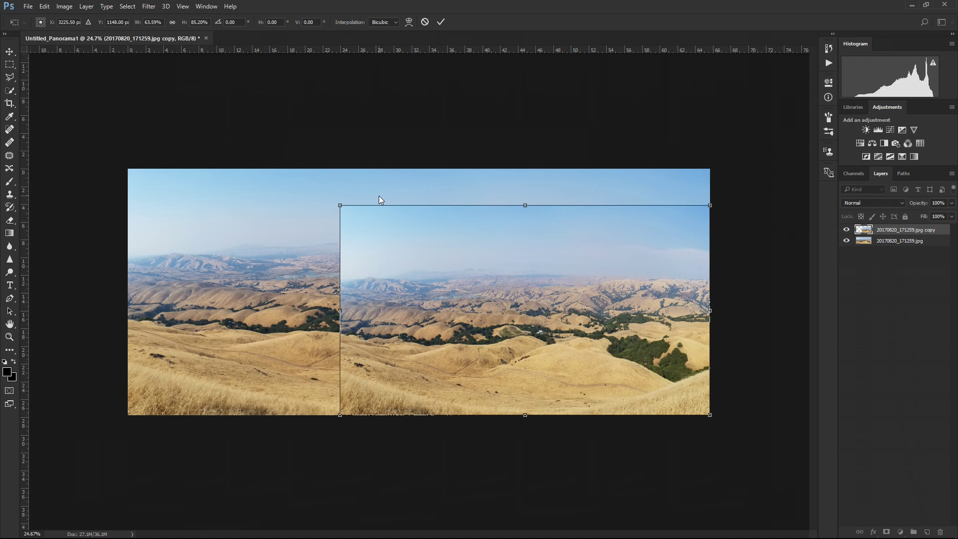
key("ctrl+z")
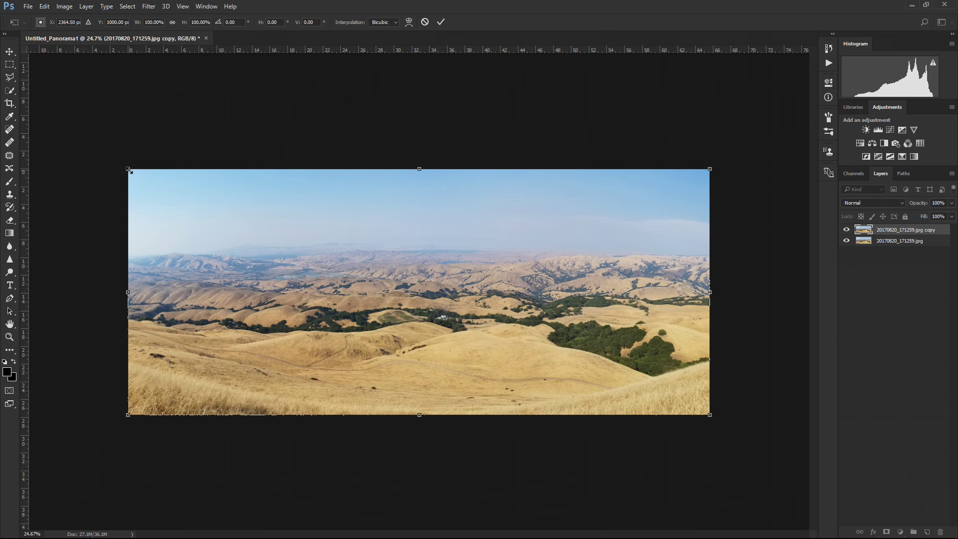
left_click_drag(129, 170, 339, 292)
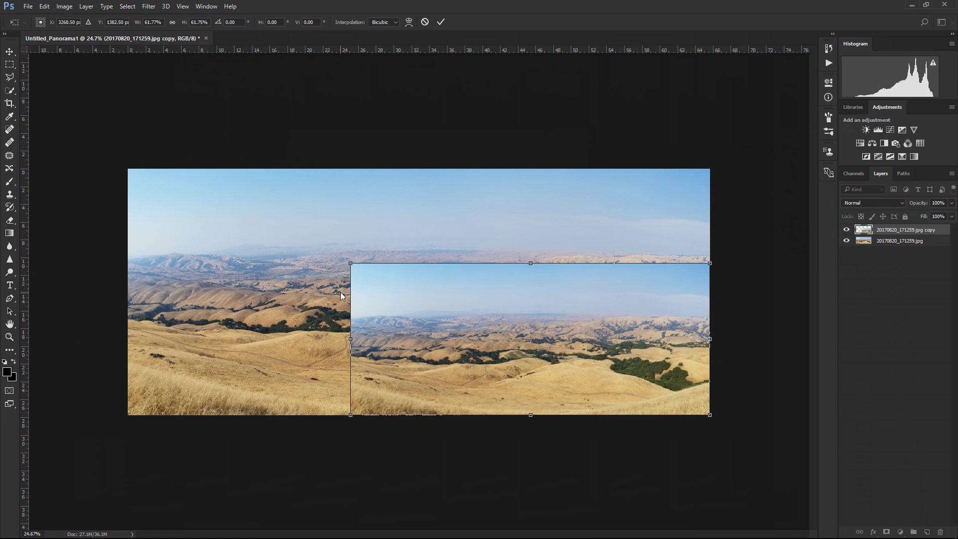
Step: Shrink the copy layer to about 19.20% near the image centre and commit the transform
key("ctrl+z")
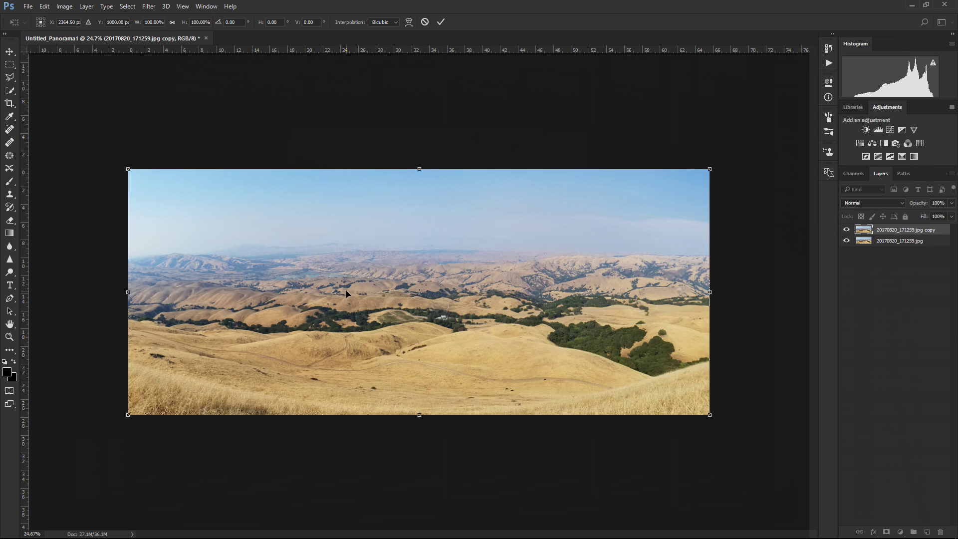
left_click_drag(129, 171, 305, 266)
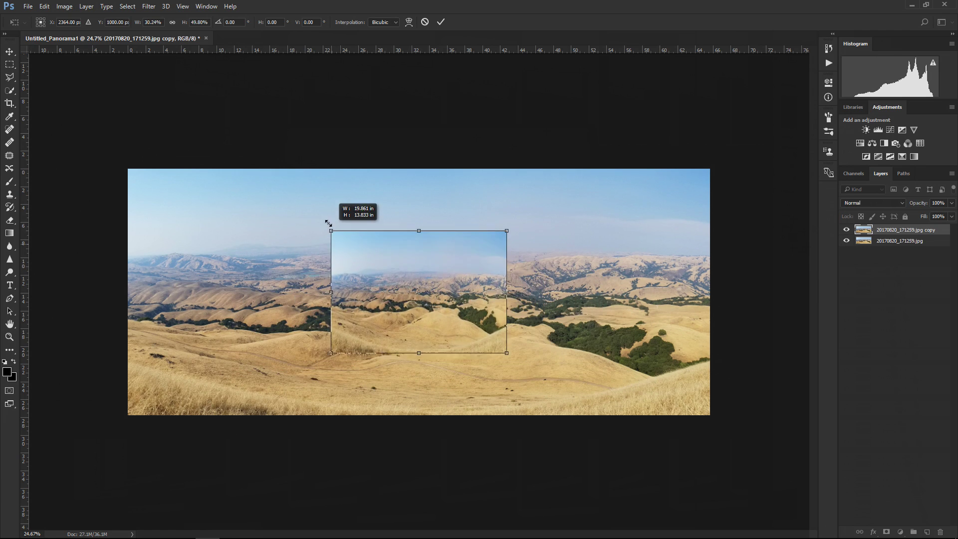
left_click_drag(328, 223, 283, 246)
left_click_drag(374, 236, 363, 270)
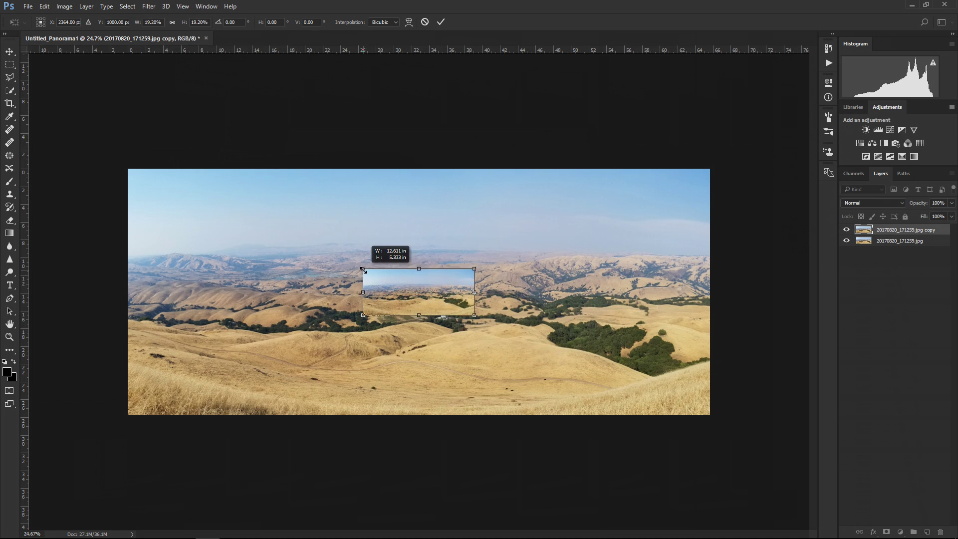
left_click(440, 22)
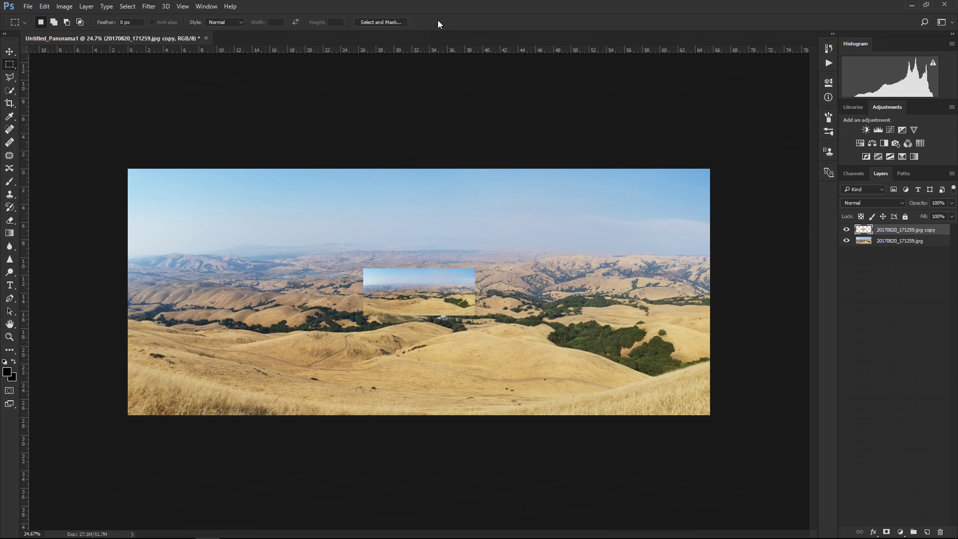